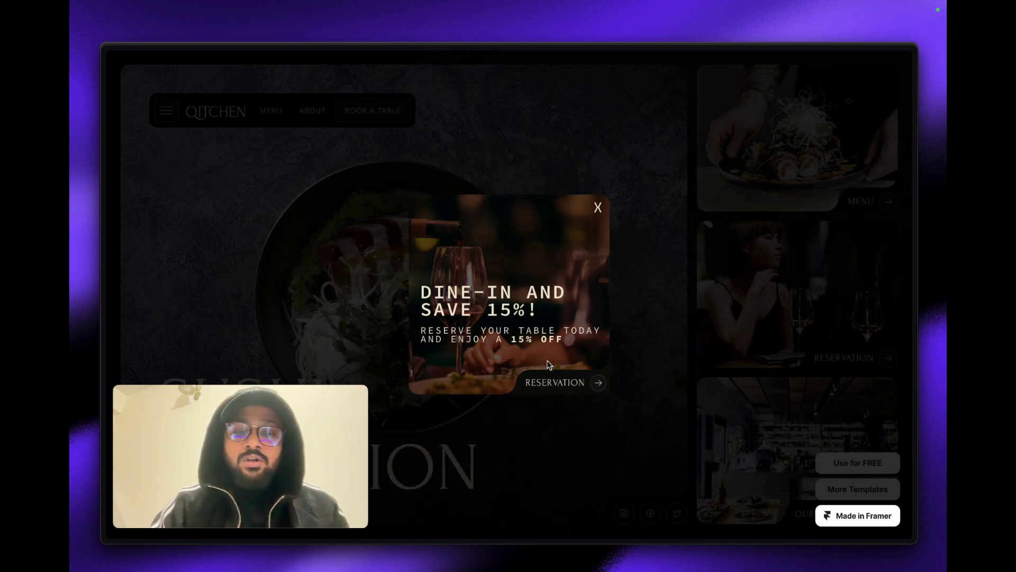
Step: Follow the popup's Reservation link, return to the home page, and reload it to check the popup's behaviour
left_click(558, 390)
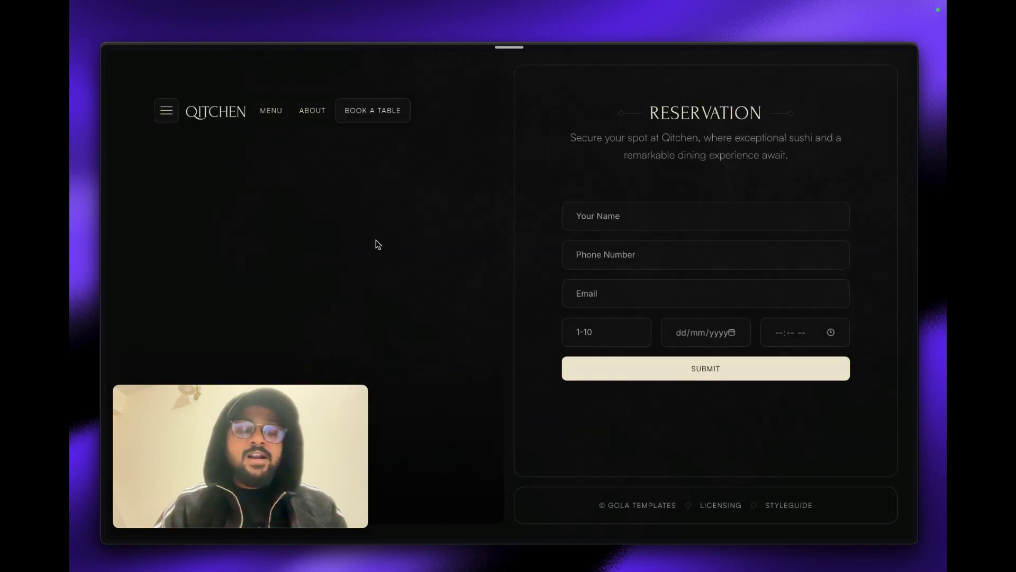
mouse_move(80, 153)
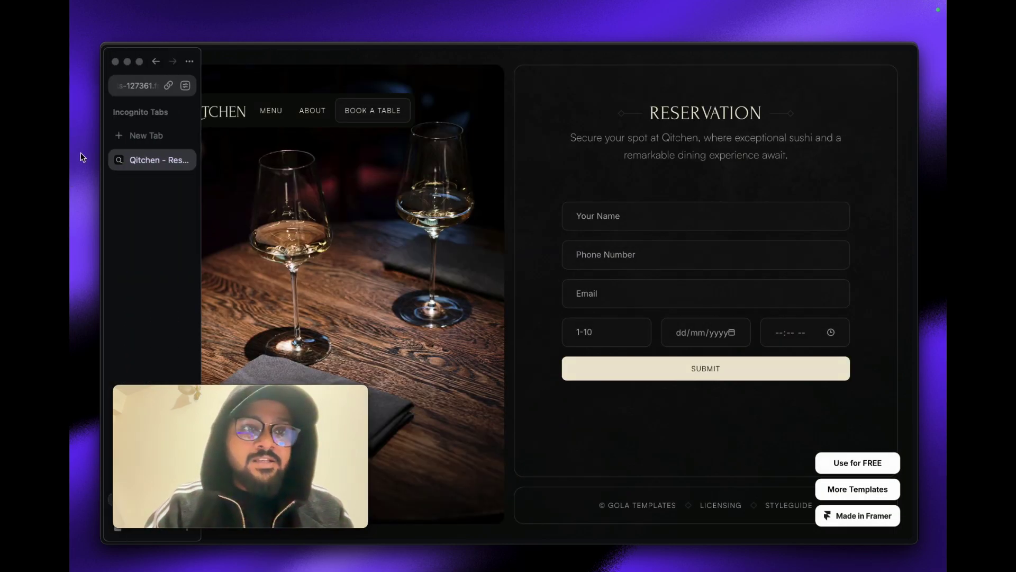
left_click(154, 64)
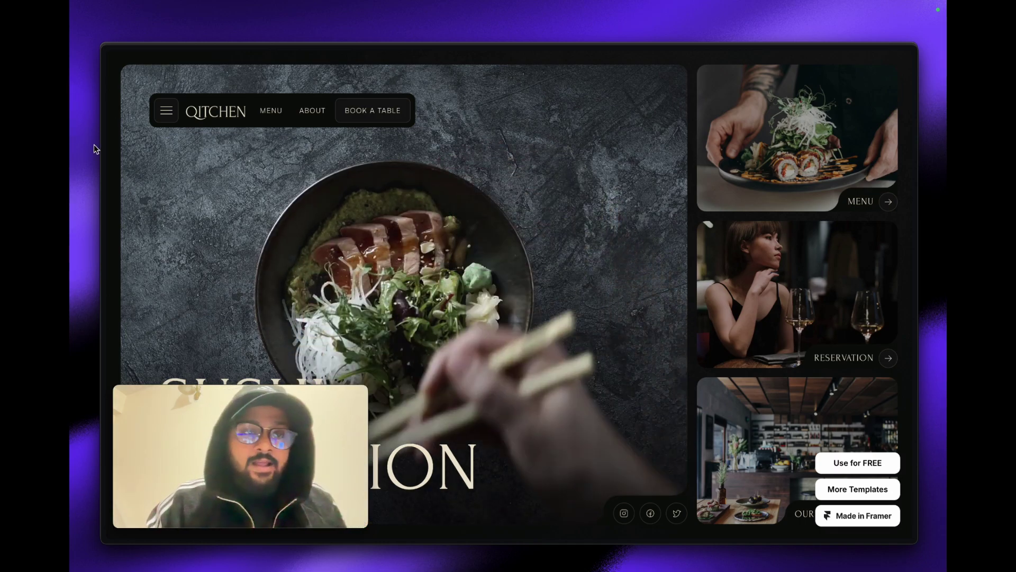
mouse_move(101, 142)
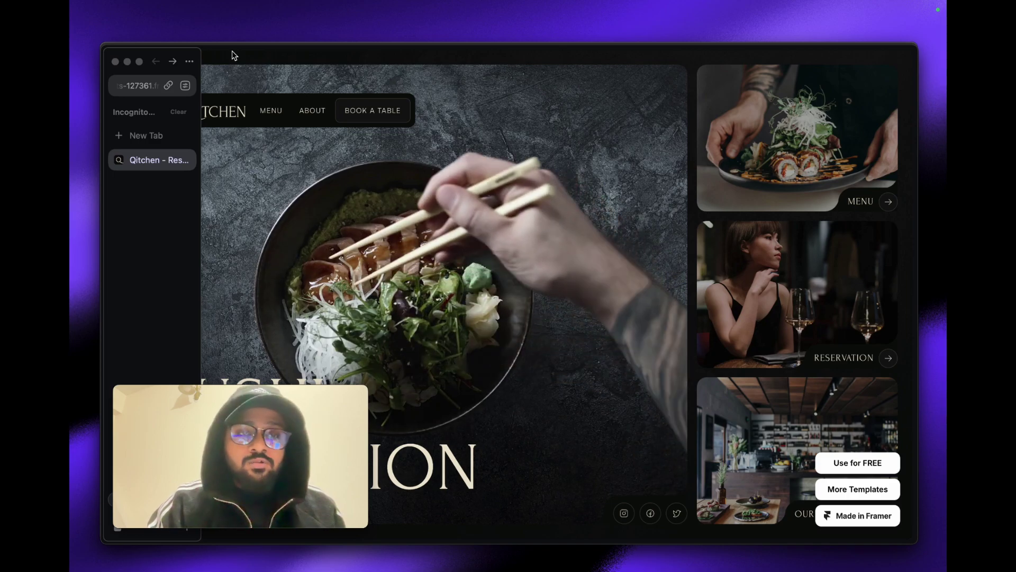
left_click(139, 85)
key("Return")
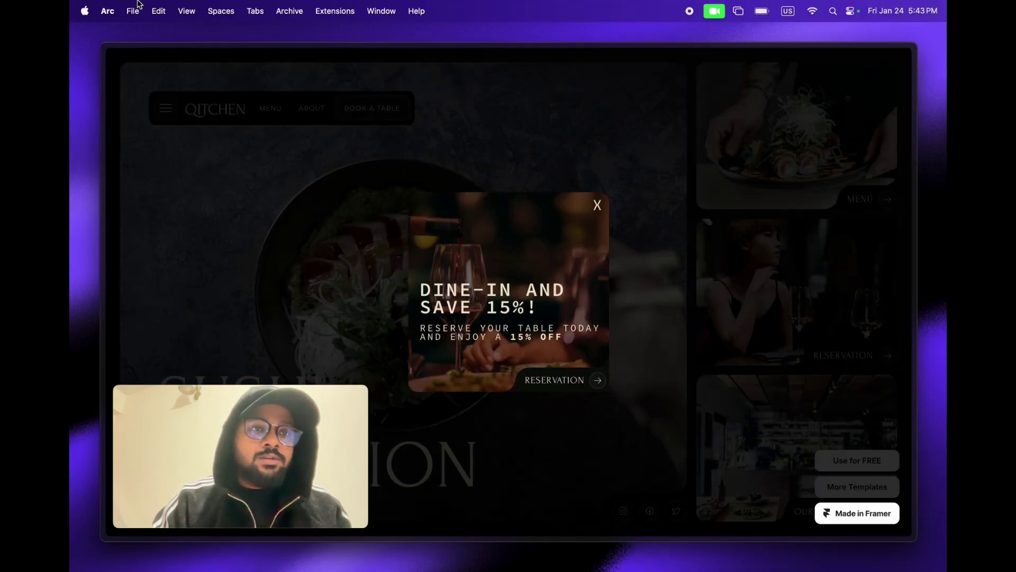
left_click(134, 10)
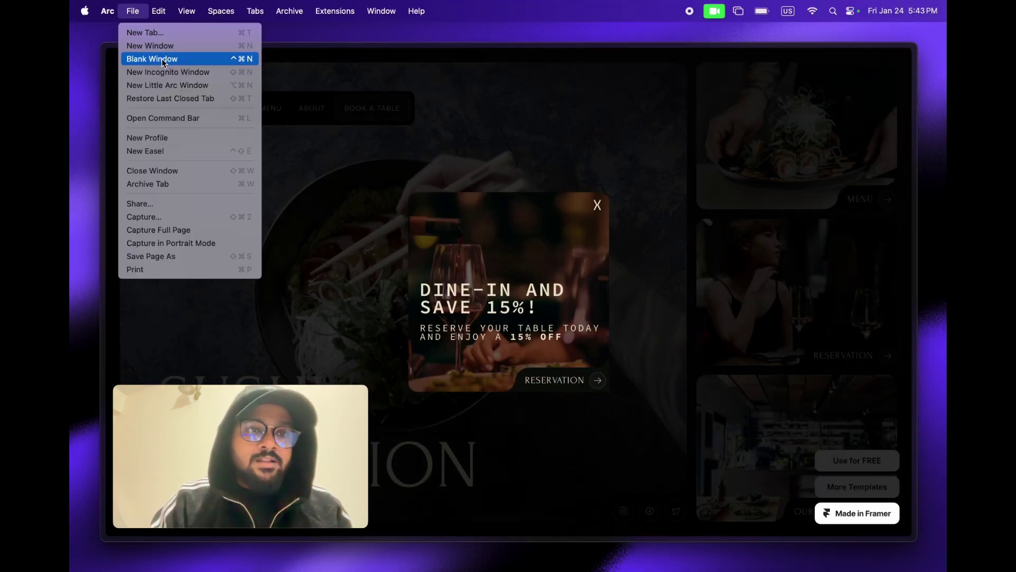
left_click(168, 82)
type("https://unique-tournaments-127361.framer.app/")
key("Return")
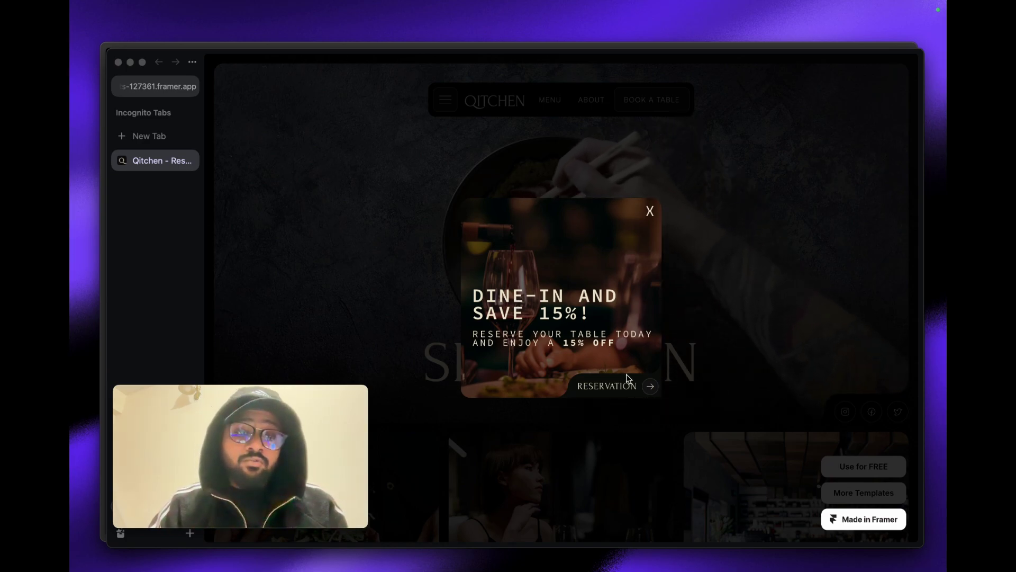
Step: Dismiss the Dine-In popup from outside its card and reload the page to test whether it reappears
left_click(726, 229)
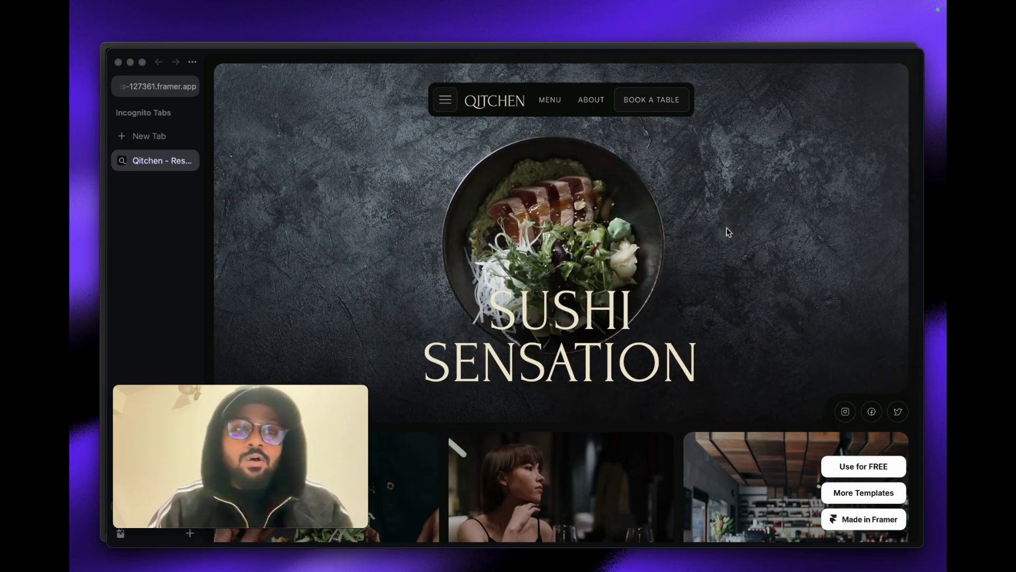
left_click(142, 87)
key("Return")
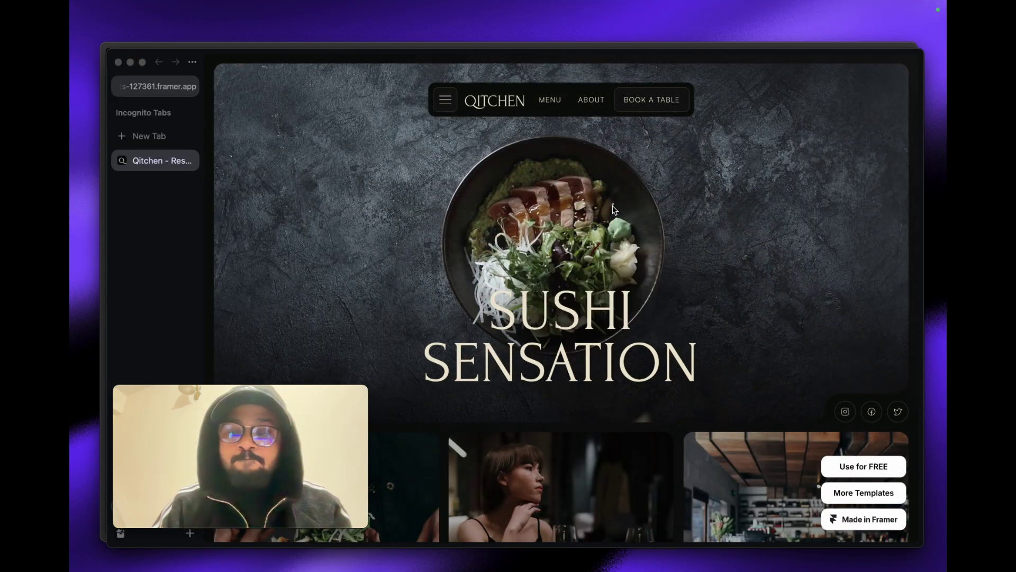
key("super+s")
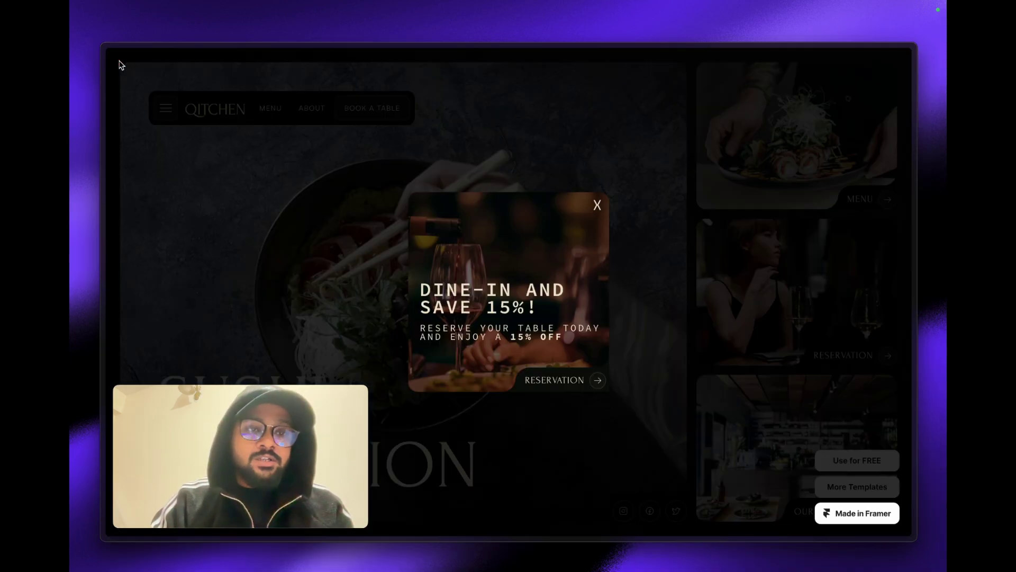
Step: Dismiss the popup in the regular browser window and switch to the OTO project in Framer, showing the Content/Home Image frame
left_click(210, 193)
mouse_move(111, 193)
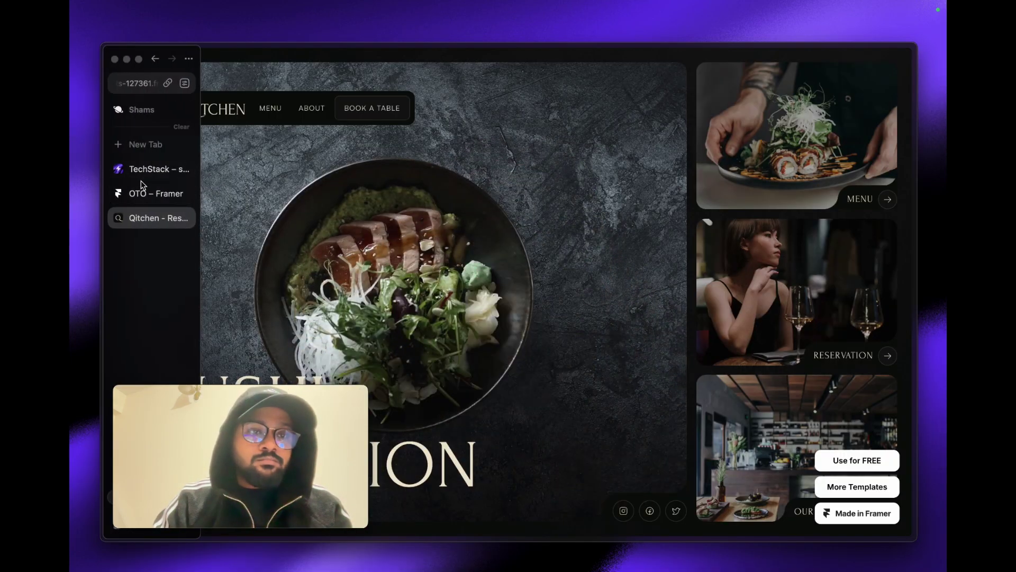
left_click(150, 194)
scroll(588, 297, "left", 3)
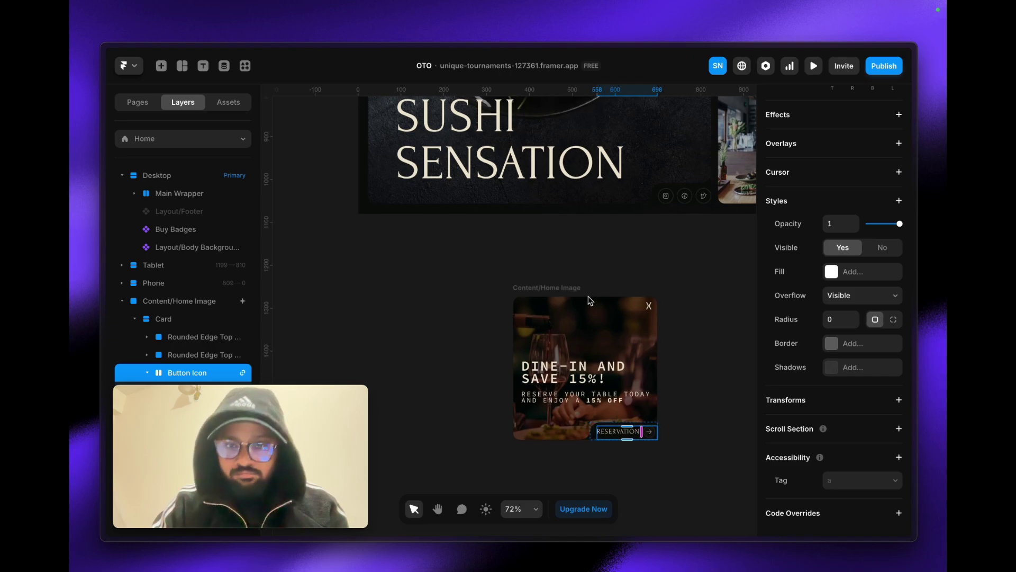
scroll(589, 297, "down", 3)
scroll(589, 296, "right", 2)
scroll(588, 296, "down", 1)
left_click_drag(211, 398, 695, 398)
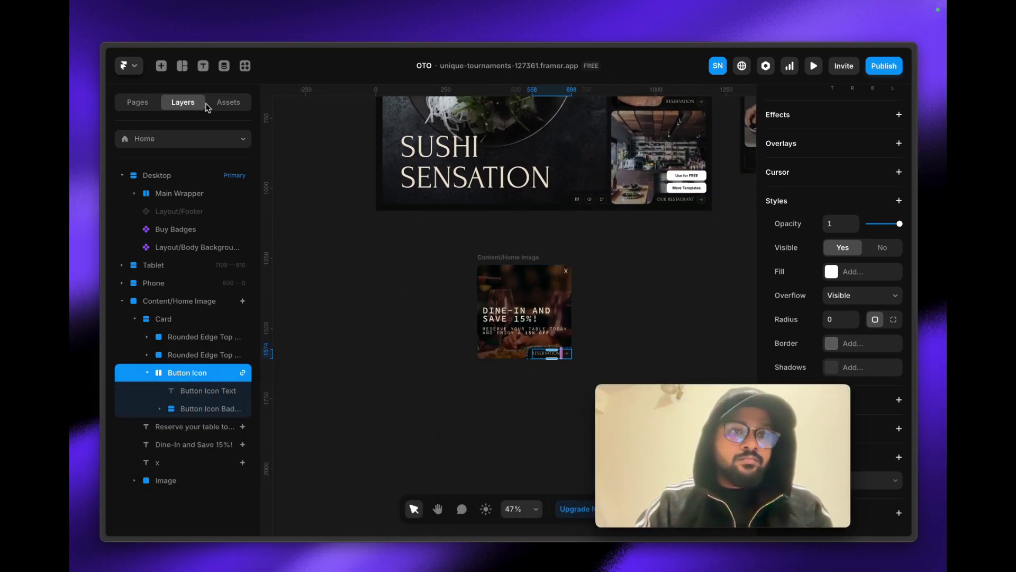
Step: Copy the entire code of the OTO.tsx code file and return to the Home page
left_click(227, 103)
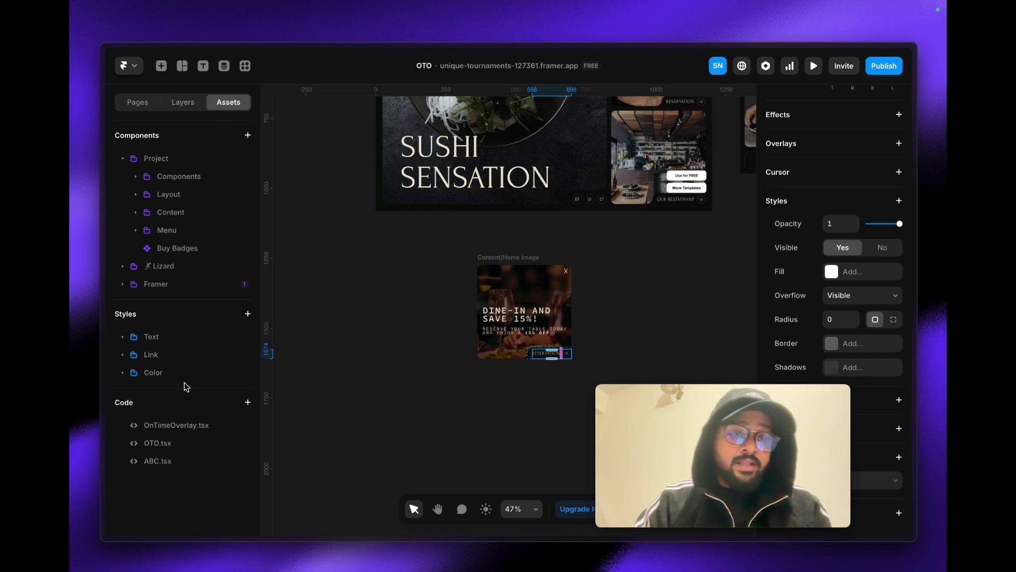
left_click(181, 443)
key("ctrl+a")
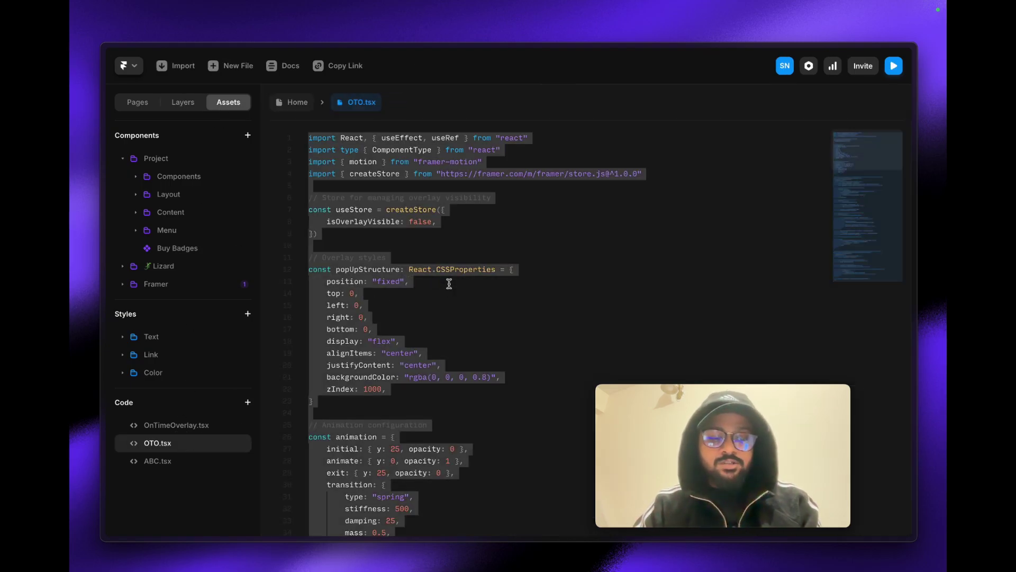
left_click(296, 103)
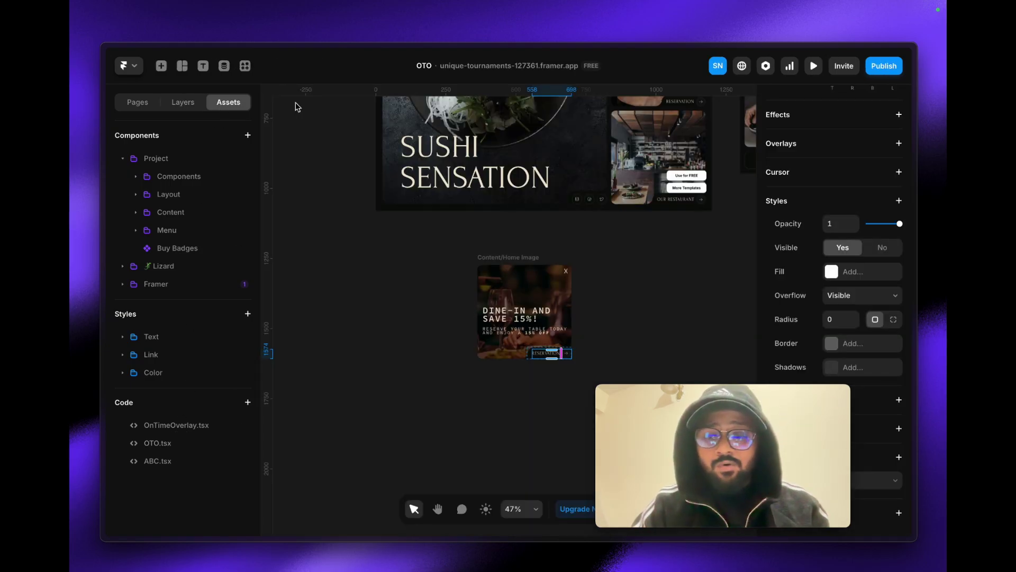
Step: Create a new override code file named BDC
left_click(247, 402)
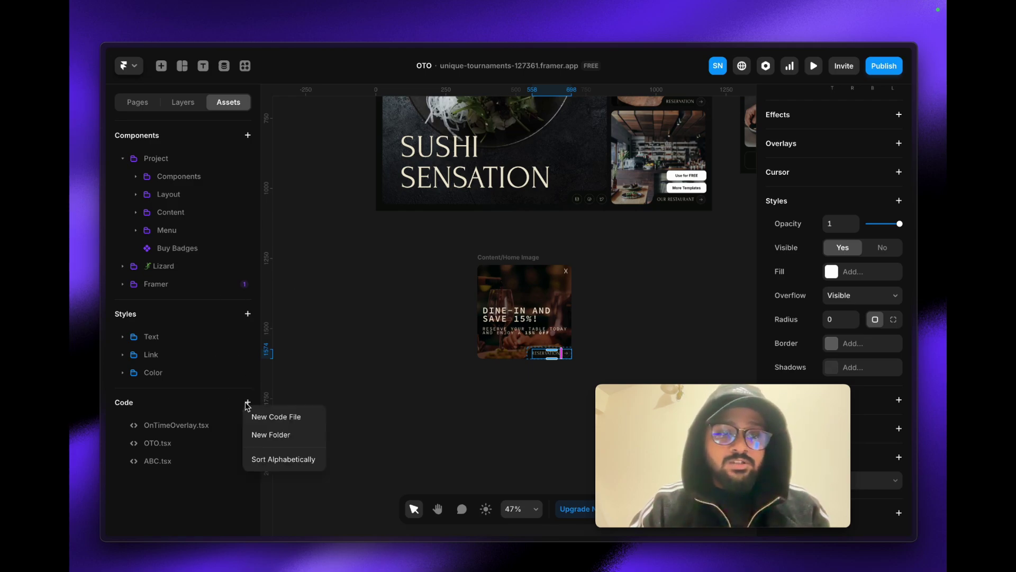
left_click(286, 416)
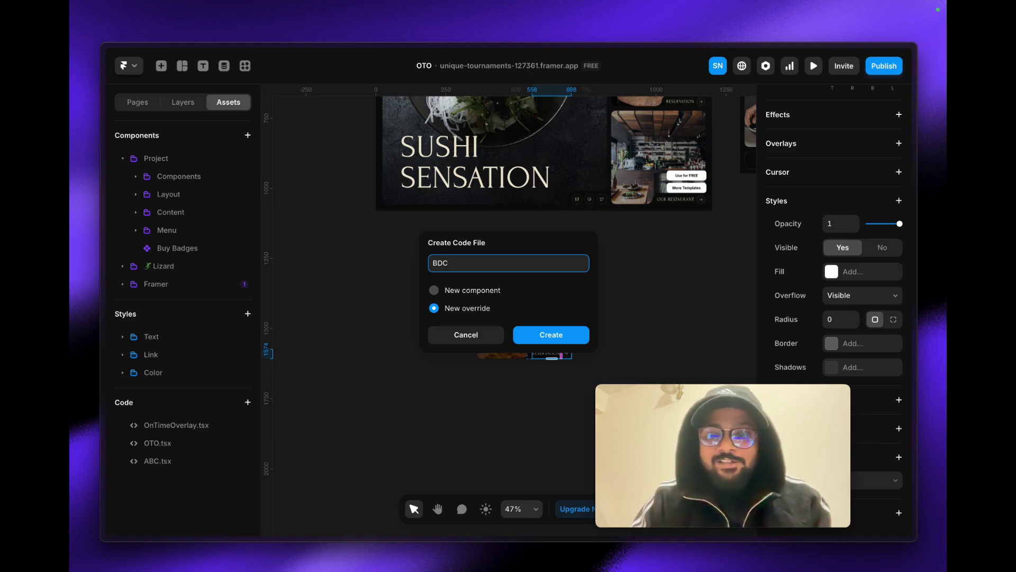
key("Escape")
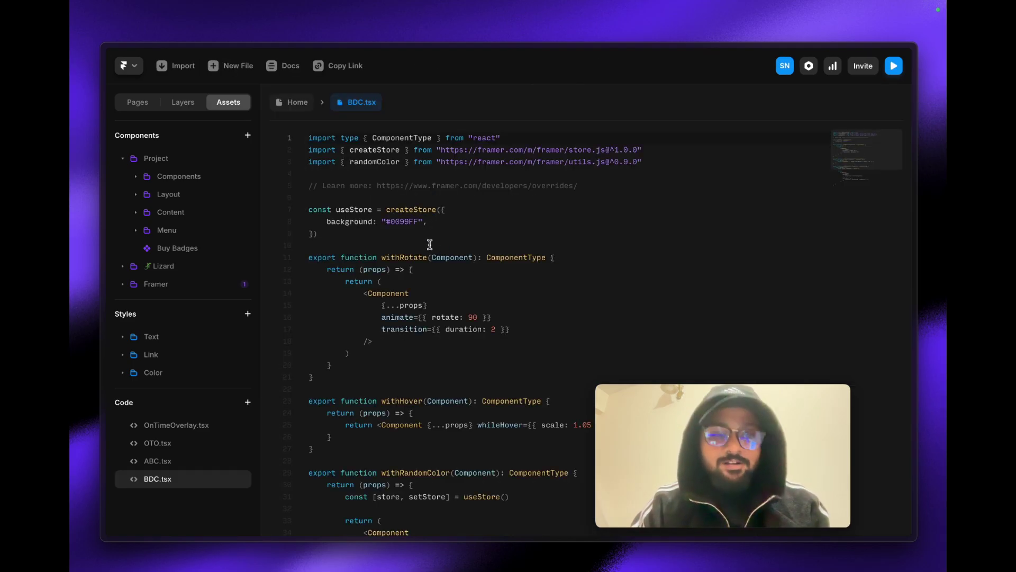
Step: Replace all the default code in BDC.tsx with the copied overlay code and save the file
key("ctrl+a")
key("ctrl+v")
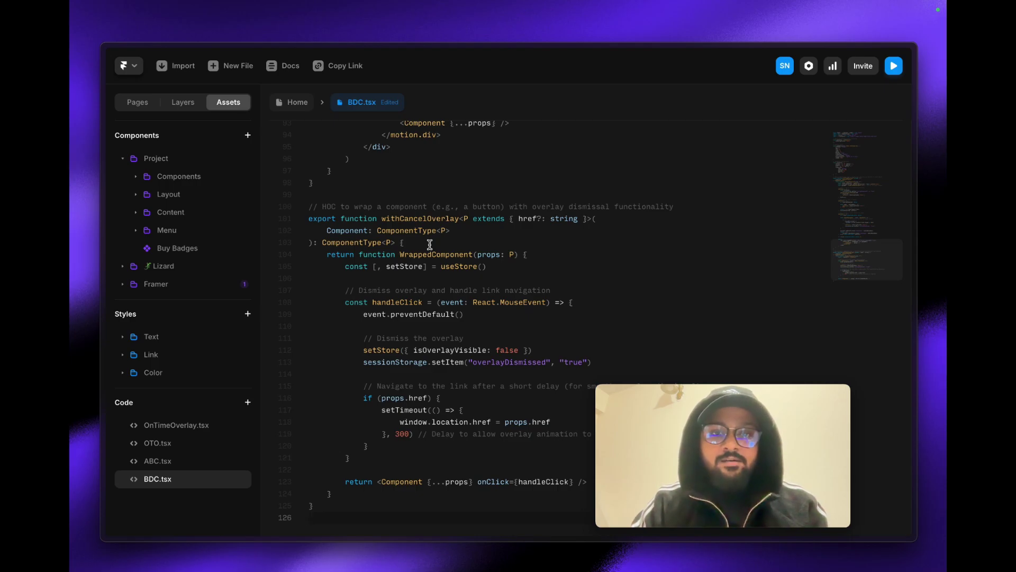
scroll(430, 244, "up", 15)
scroll(430, 244, "down", 2)
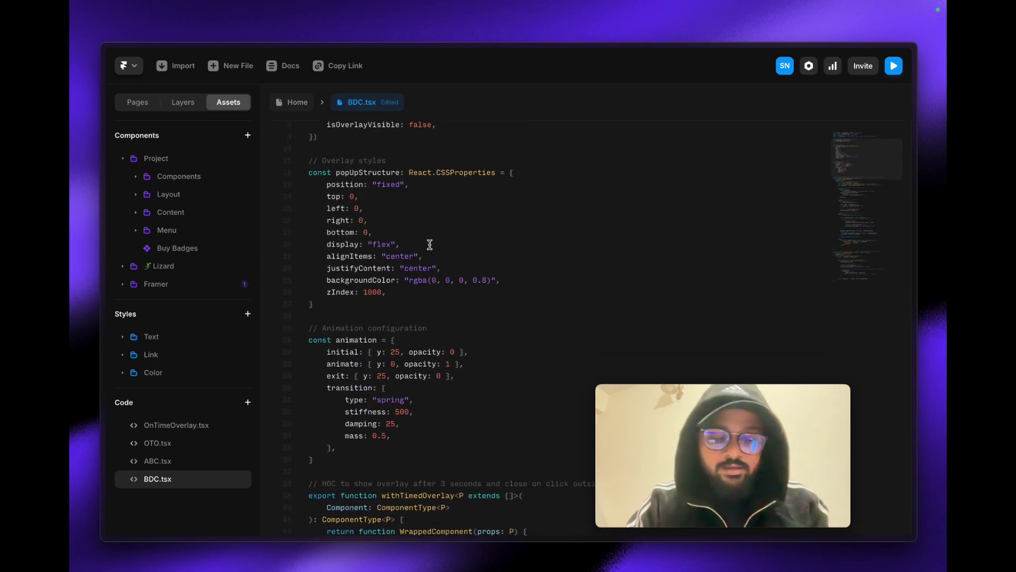
key("super+s")
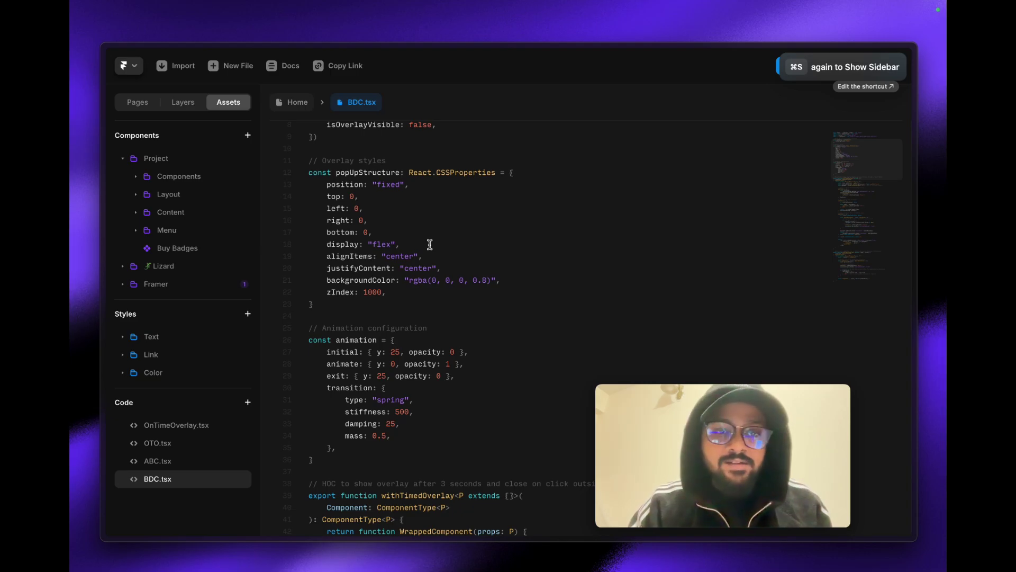
Step: Examine the popUpStructure overlay styles and the animation configuration, including its spring transition block, in BDC.tsx
scroll(430, 243, "up", 2)
scroll(430, 243, "down", 2)
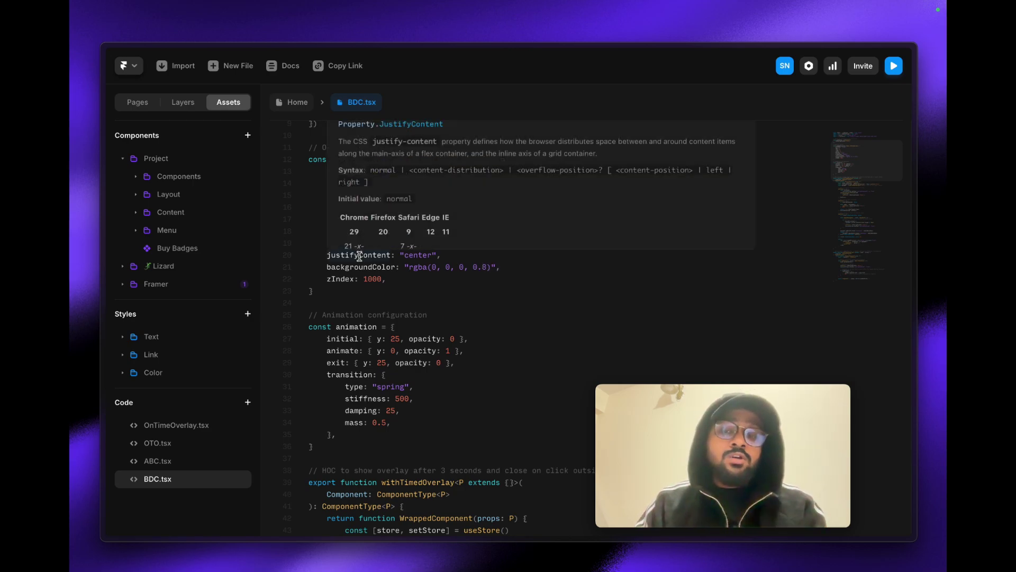
left_click_drag(309, 159, 338, 294)
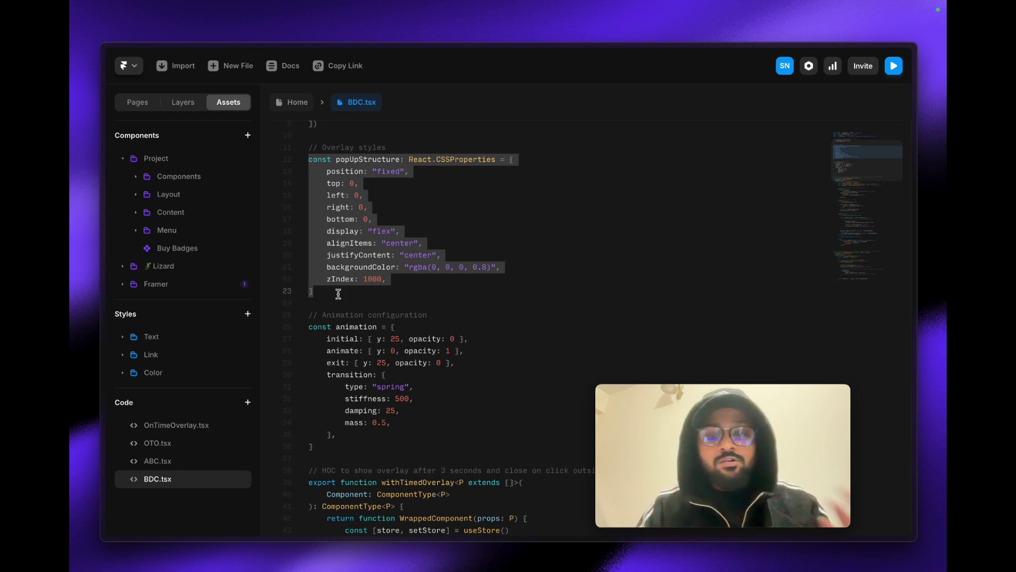
mouse_move(349, 276)
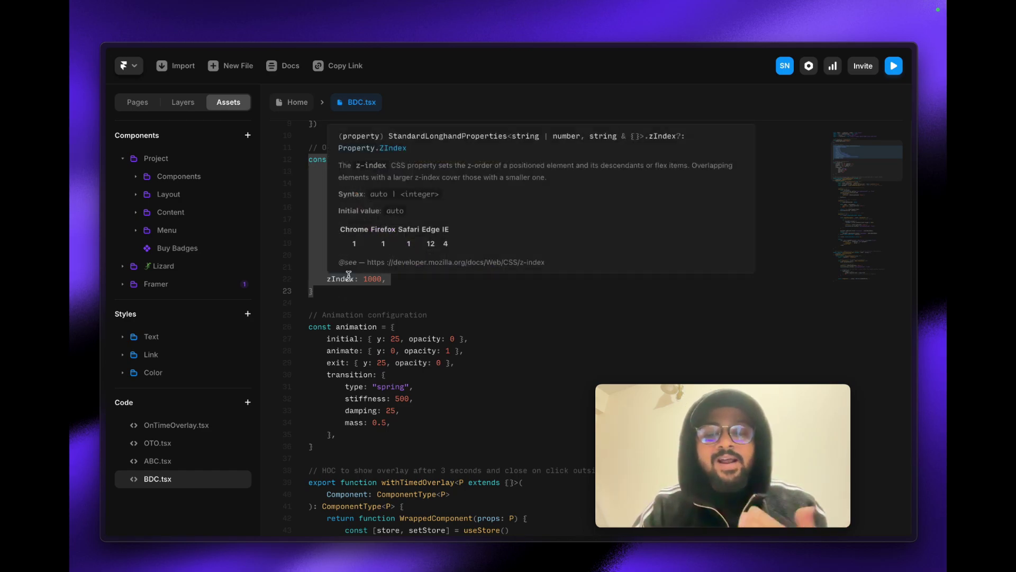
left_click(433, 331)
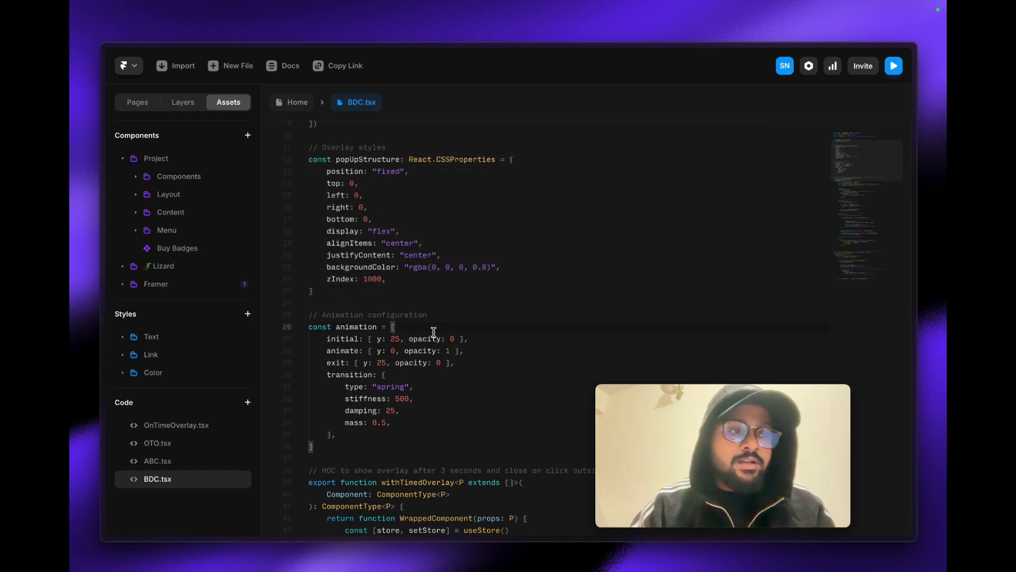
scroll(434, 332, "down", 3)
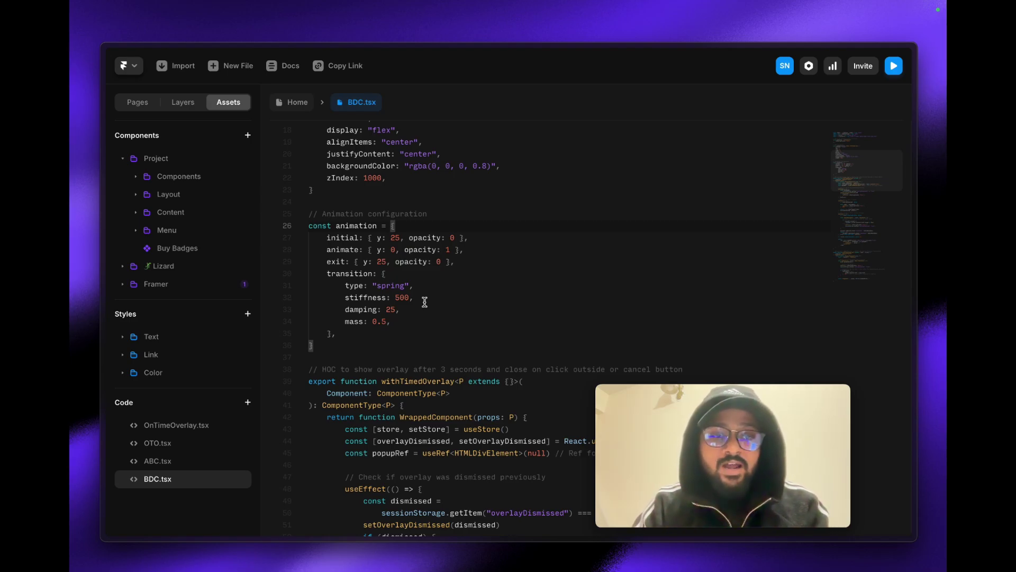
left_click(328, 276)
left_click_drag(328, 276, 342, 336)
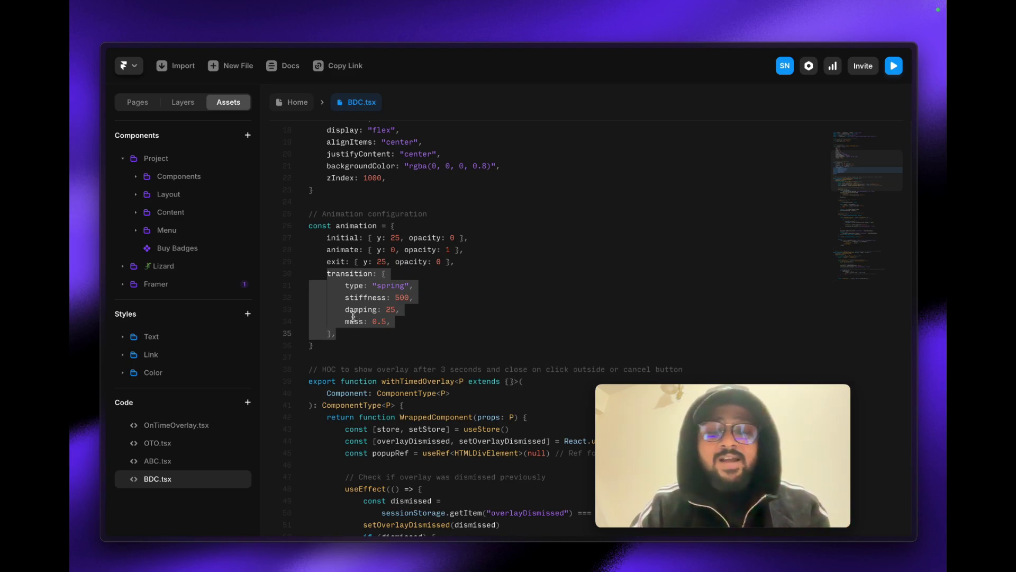
Step: Review the withTimedOverlay and withCancelOverlay functions in BDC.tsx
scroll(433, 335, "down", 5)
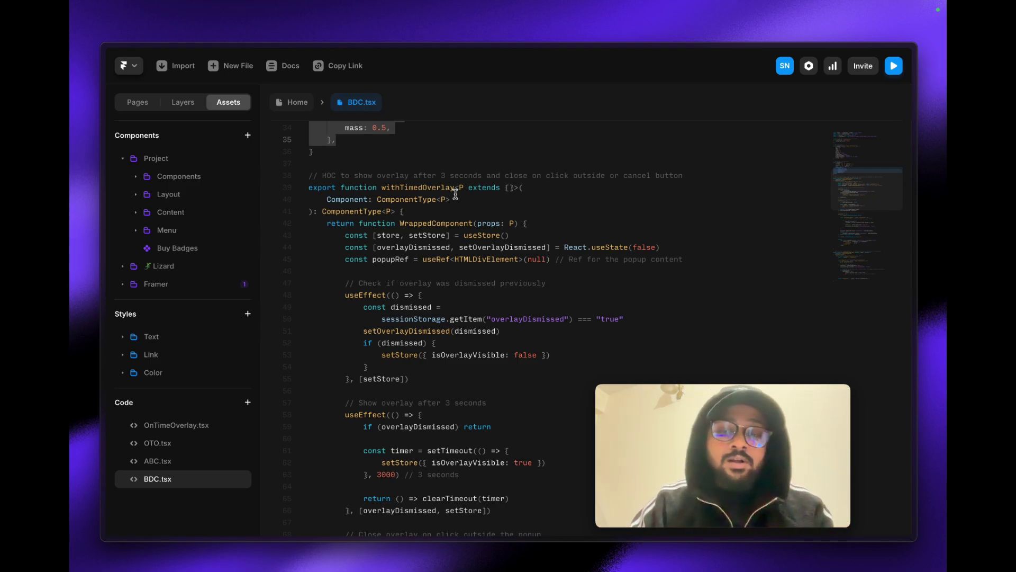
scroll(455, 194, "down", 10)
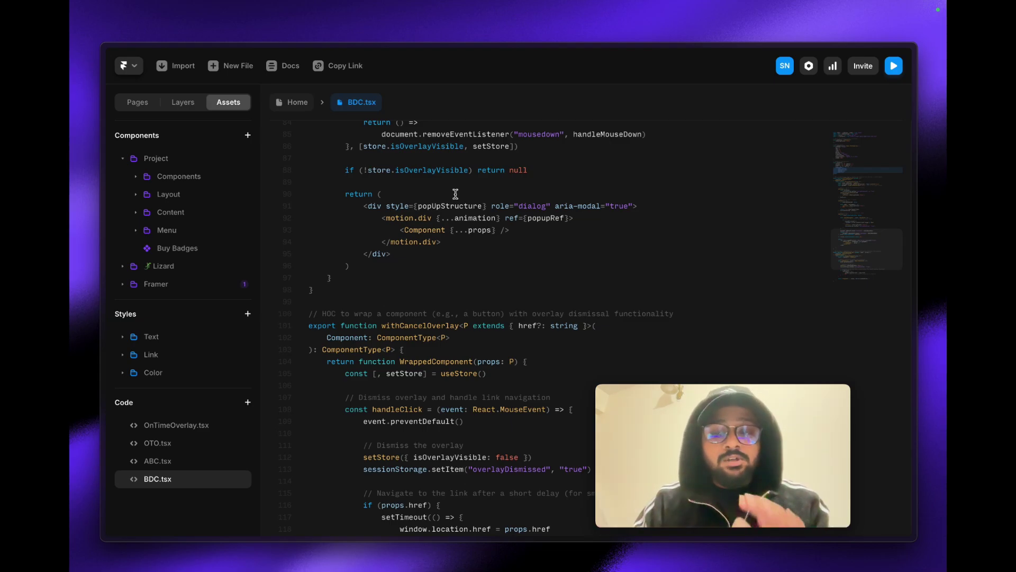
scroll(455, 194, "down", 3)
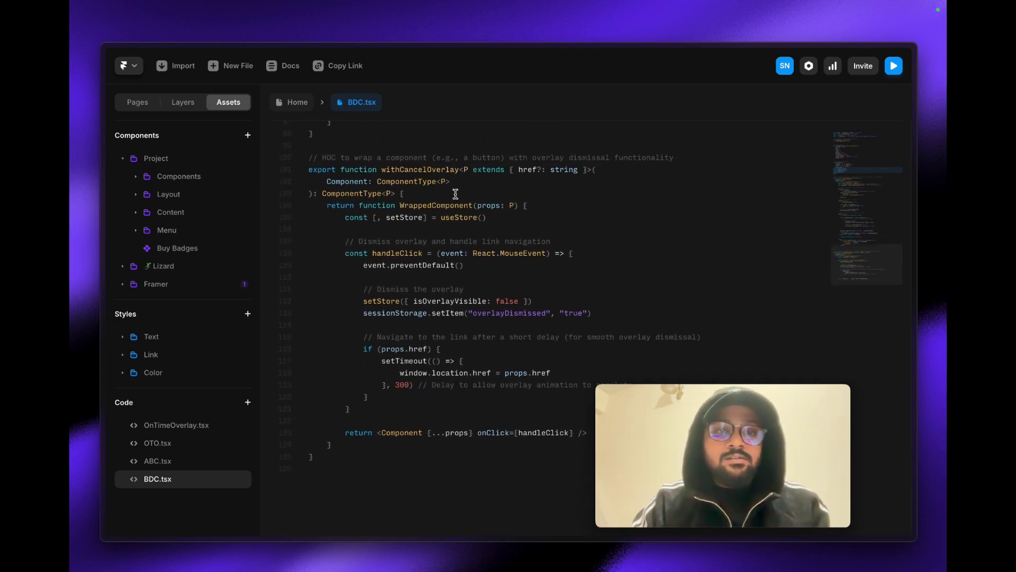
mouse_move(416, 184)
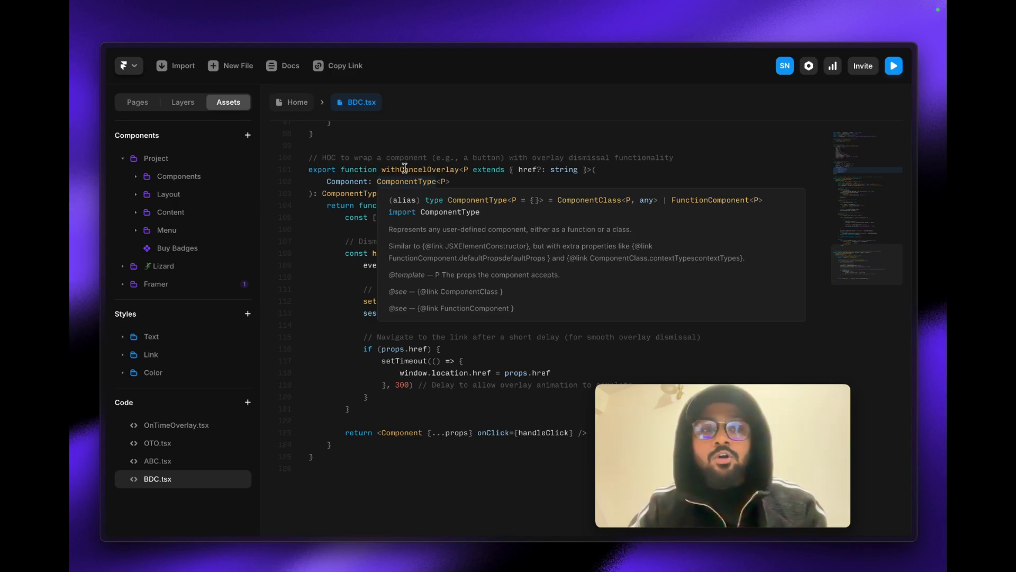
left_click(419, 154)
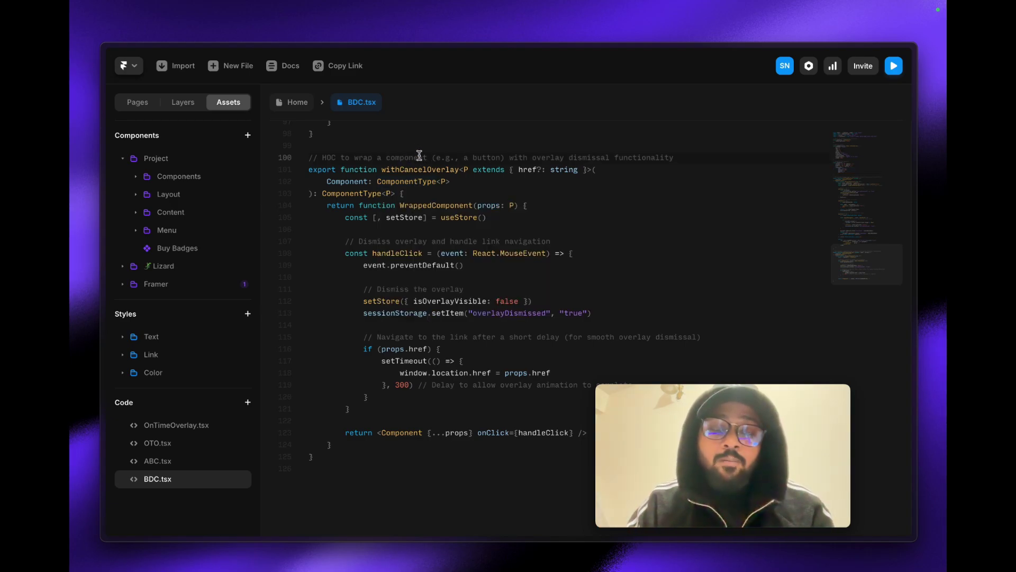
Step: Return from the code file to the Home page canvas and select the Content/Home Image promo card frame
left_click(291, 102)
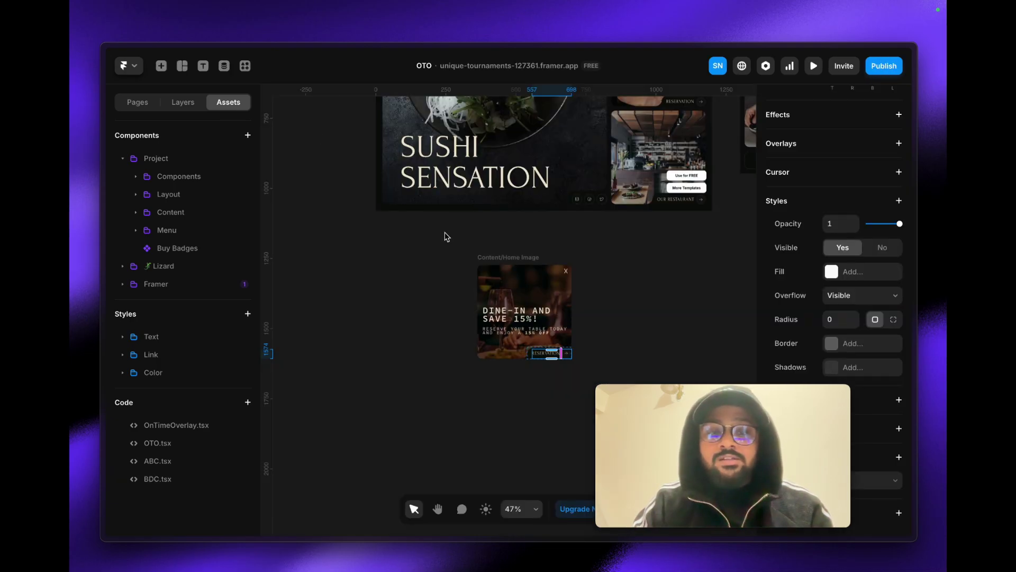
scroll(598, 320, "up", 5)
left_click(437, 220)
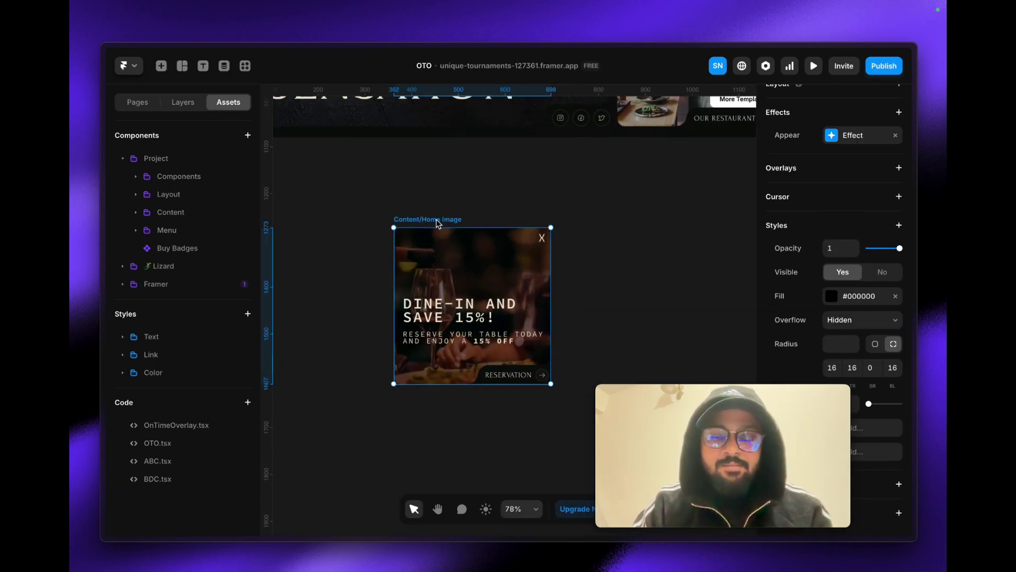
scroll(437, 219, "down", 5)
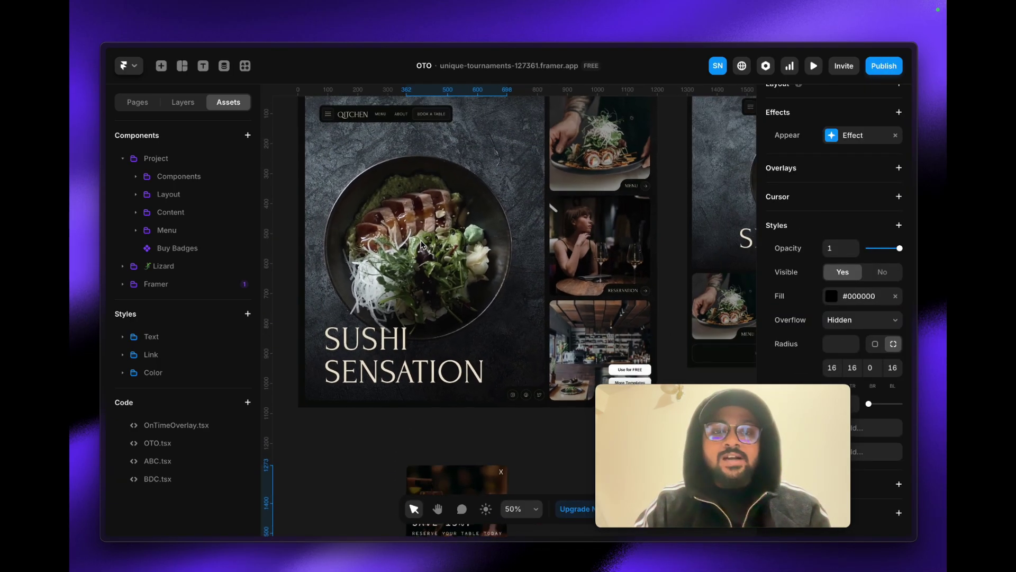
scroll(422, 245, "down", 3)
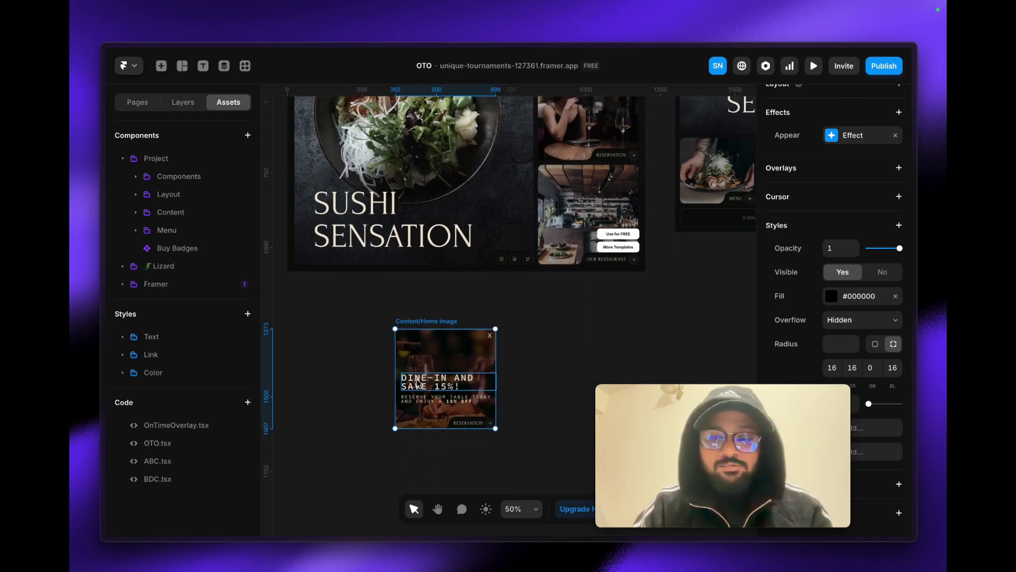
scroll(418, 382, "down", 1)
scroll(442, 339, "up", 7)
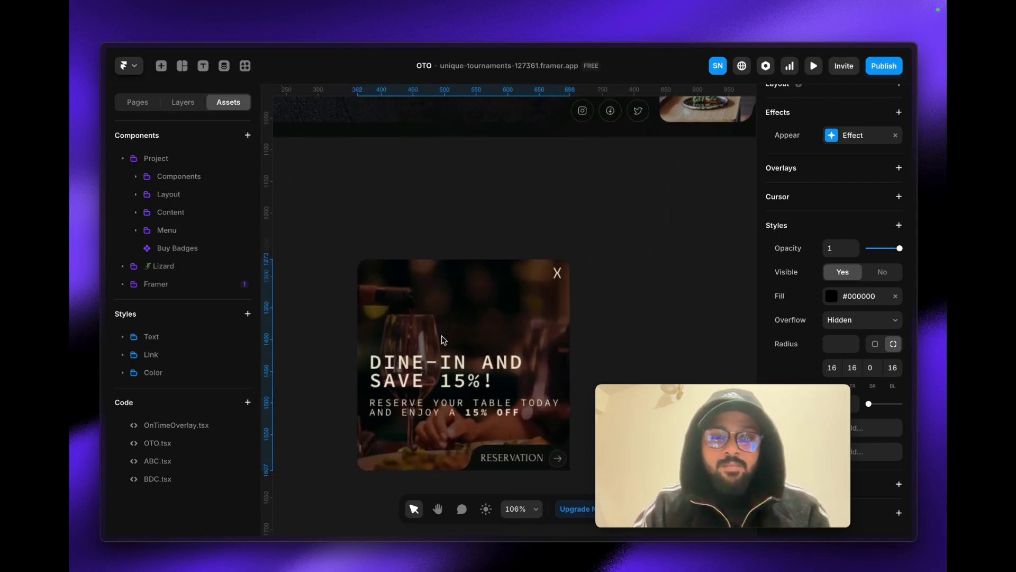
scroll(444, 340, "down", 1)
scroll(443, 340, "up", 1)
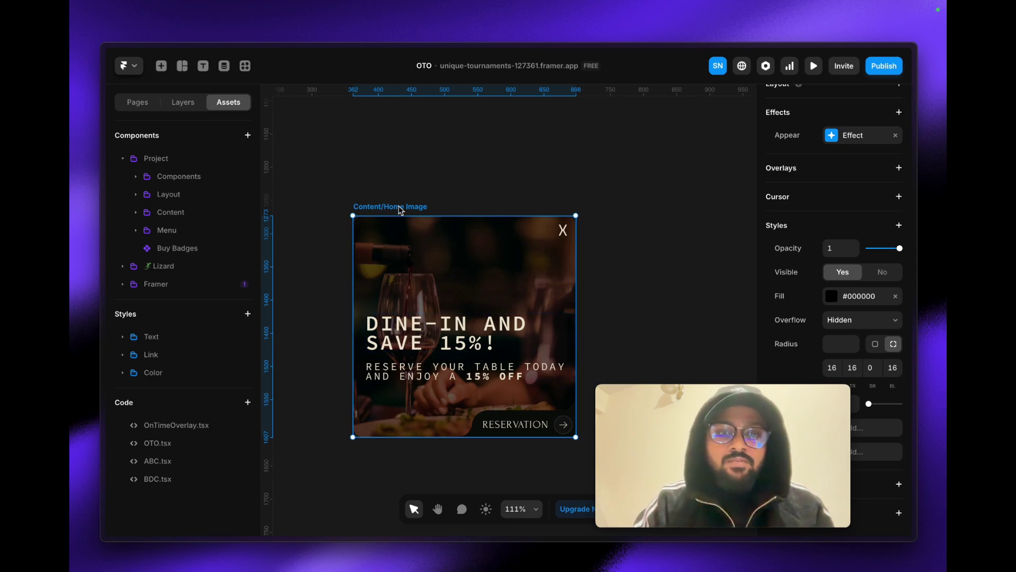
Step: Rename the Content/Home Image layer to popup
left_click(189, 106)
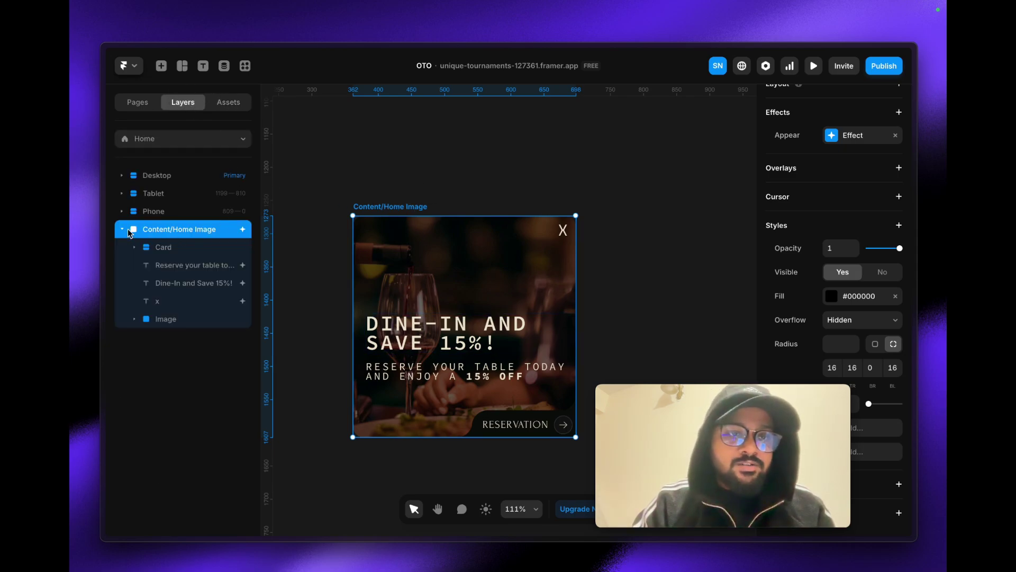
left_click(122, 229)
left_click(188, 233)
double_click(188, 231)
type("pop")
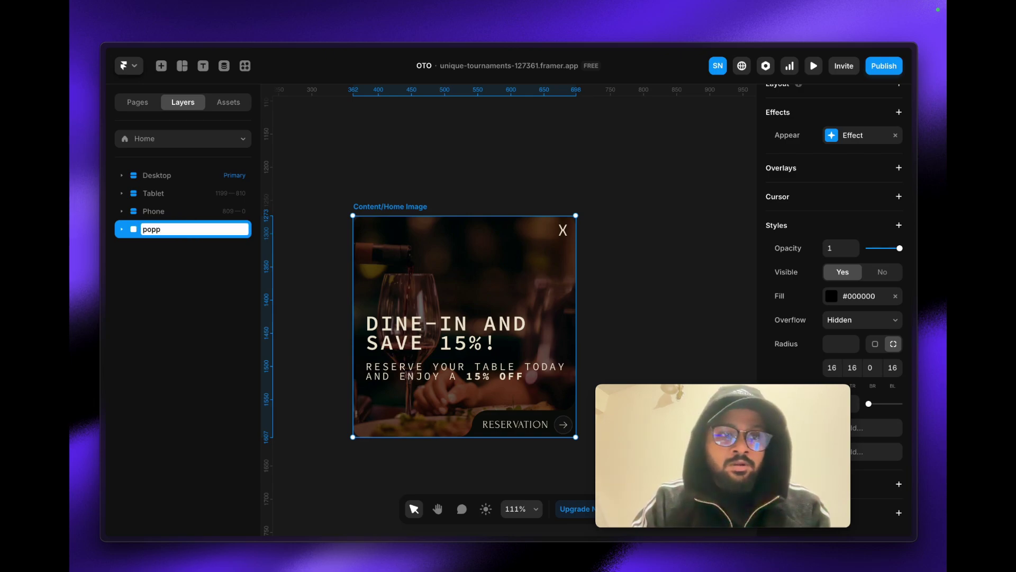
type("up")
key("Return")
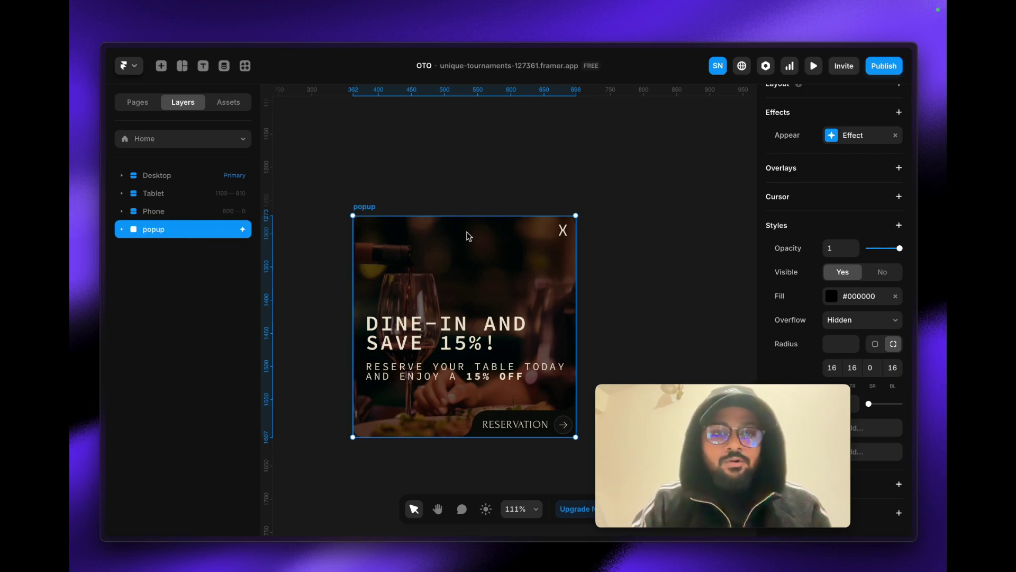
Step: Add a code override to the popup frame using file BDC and override withTimedOverlay
left_click_drag(761, 391, 276, 392)
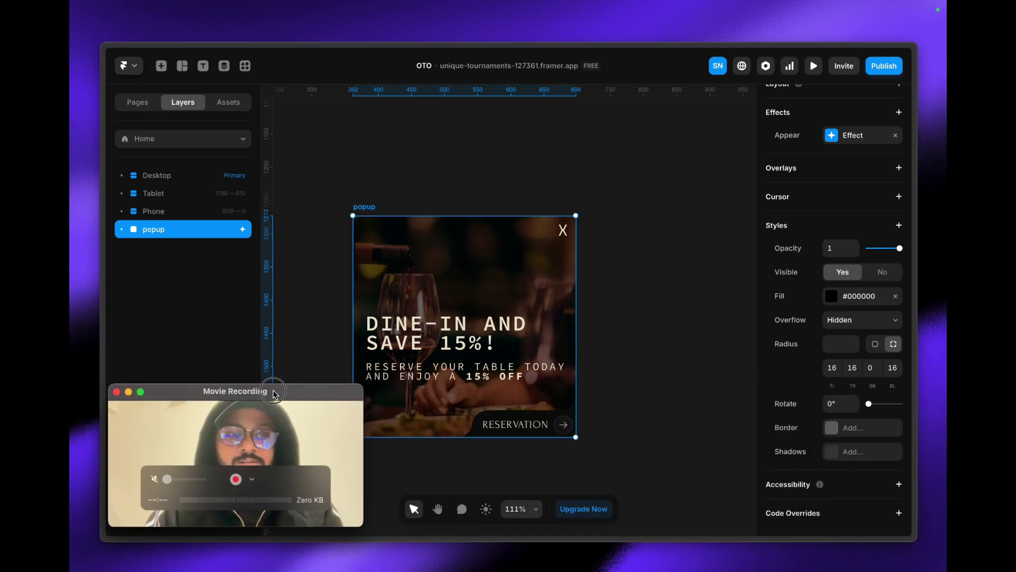
left_click(899, 513)
scroll(876, 507, "down", 3)
left_click(873, 462)
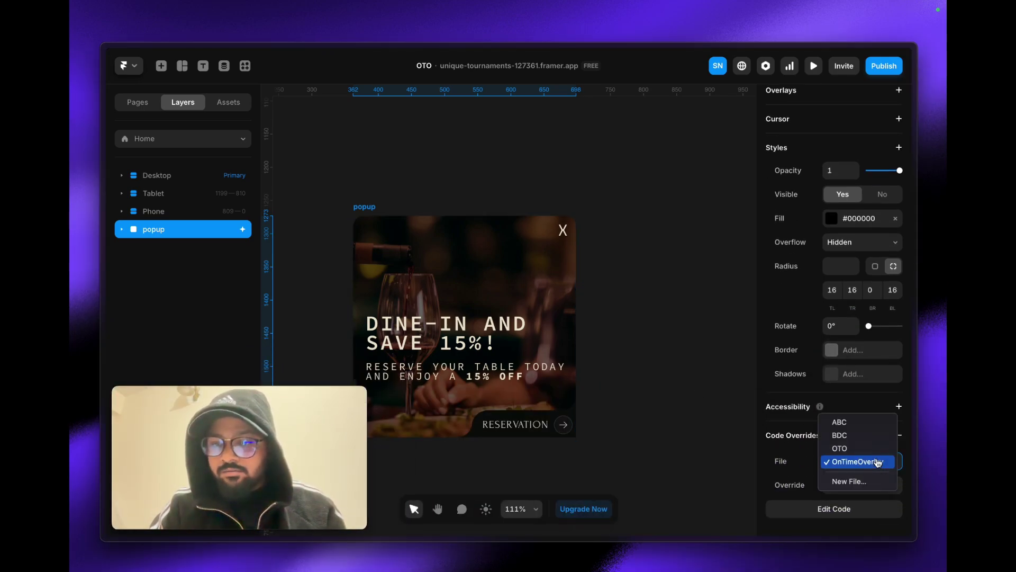
left_click(855, 437)
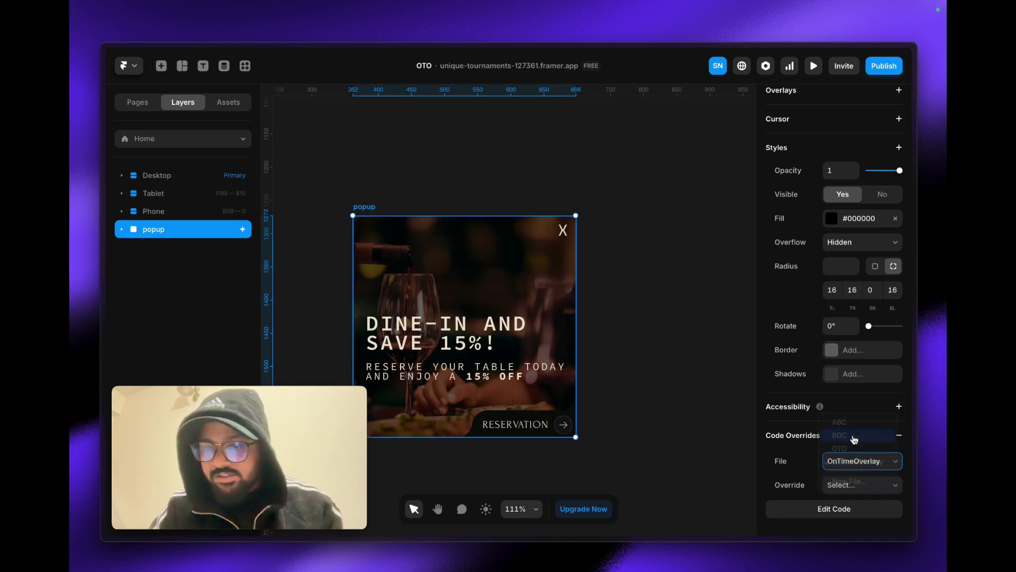
left_click(859, 485)
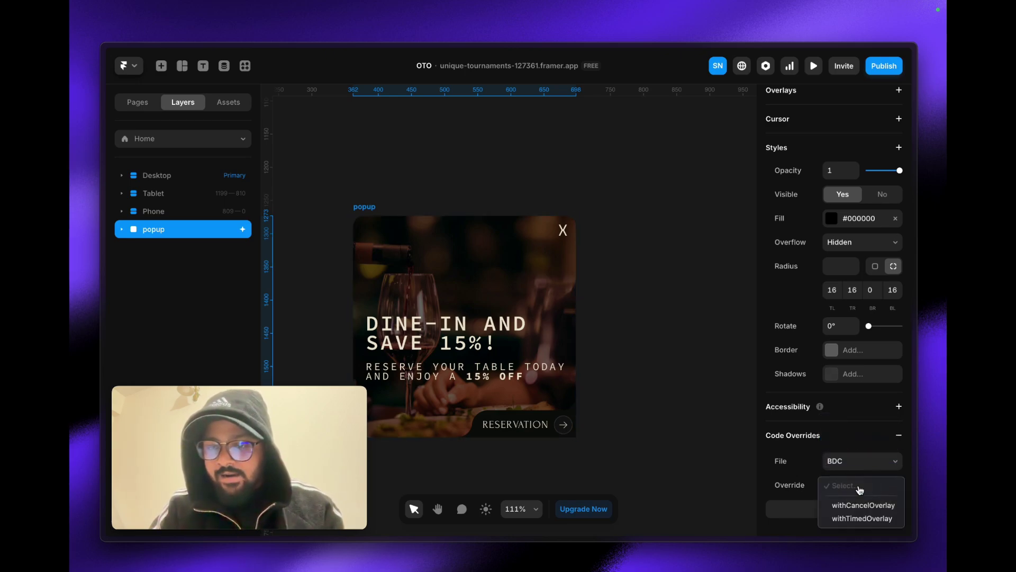
left_click(859, 519)
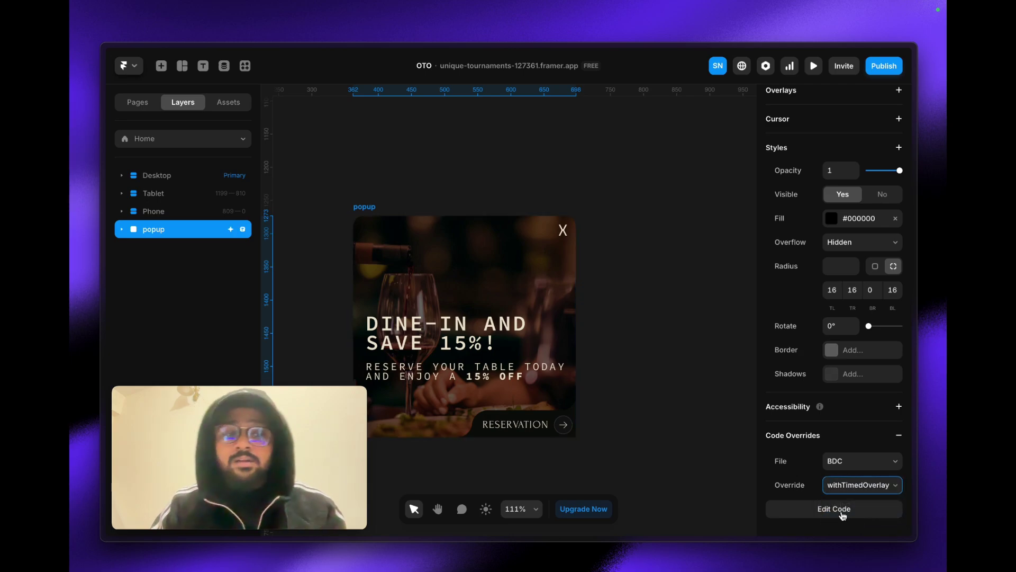
Step: Add a code override to the popup's X text using file BDC and override withCancelOverlay
scroll(704, 364, "down", 3)
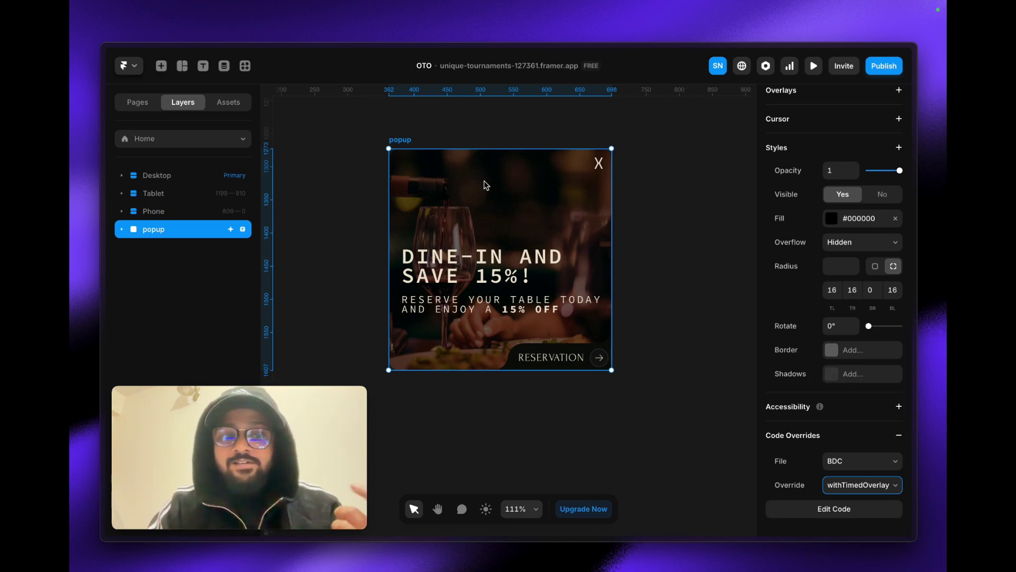
left_click(601, 163)
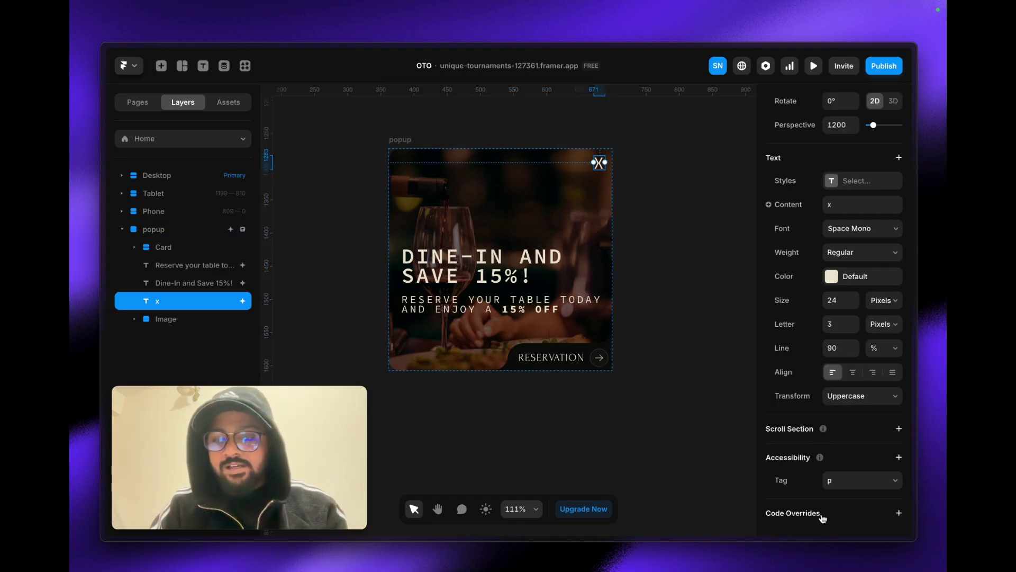
left_click(838, 515)
scroll(838, 515, "down", 3)
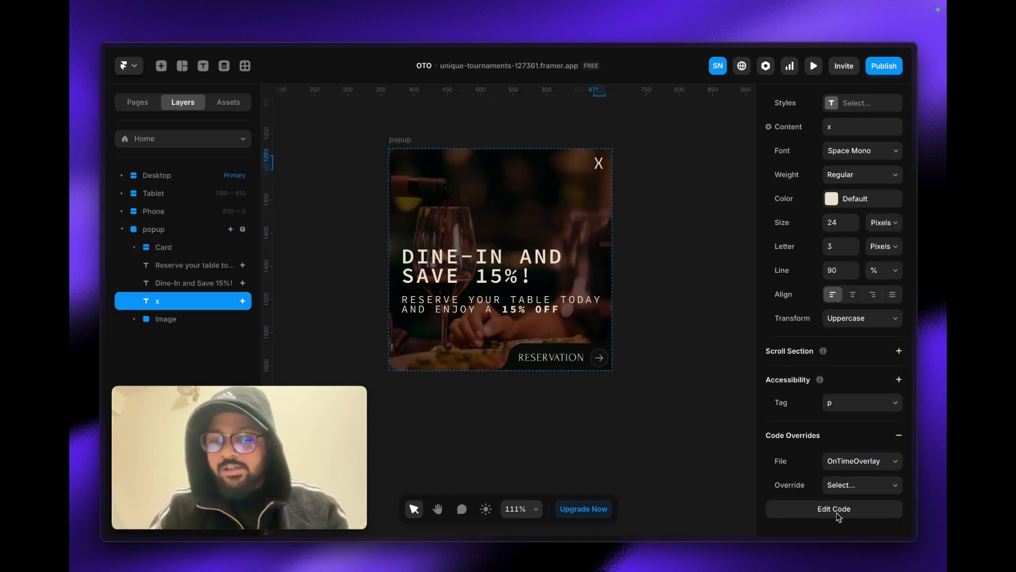
left_click(855, 462)
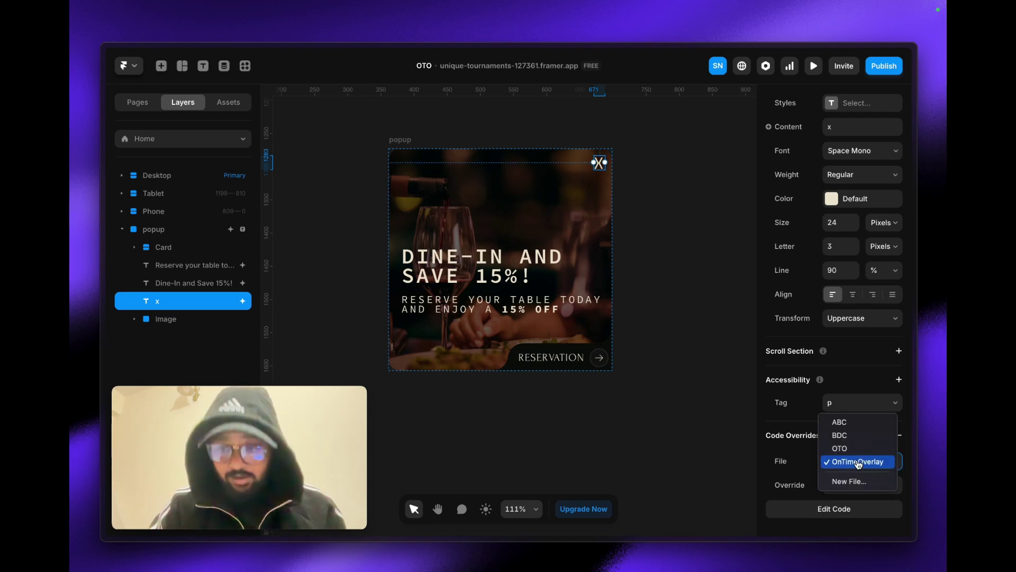
left_click(841, 434)
left_click(852, 485)
left_click(857, 506)
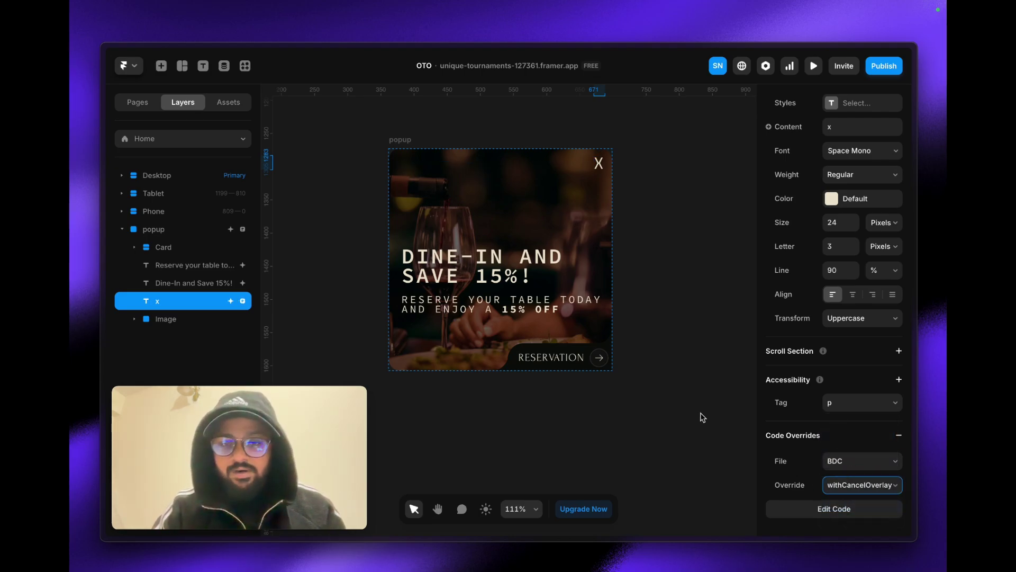
Step: Add a code override to the popup's Reservation Button Icon using file BDC and override withCancelOverlay
double_click(588, 354)
key("Escape")
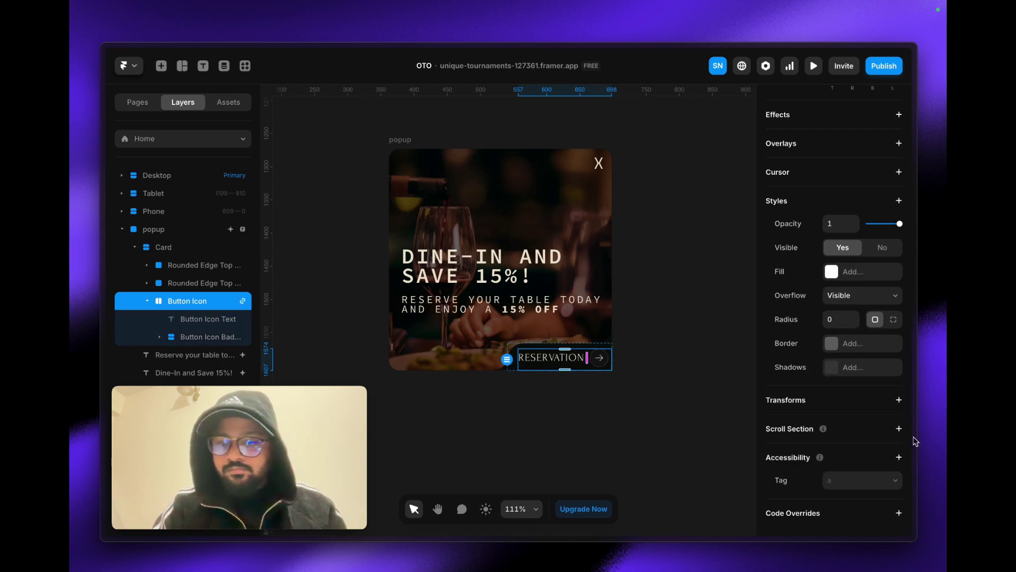
left_click(895, 514)
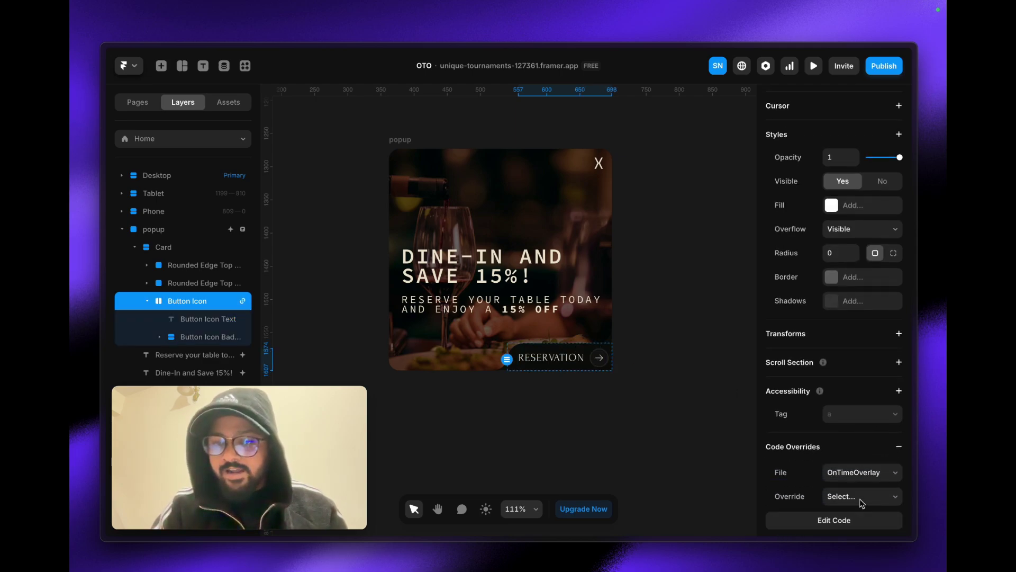
left_click(847, 463)
left_click(847, 435)
left_click(854, 486)
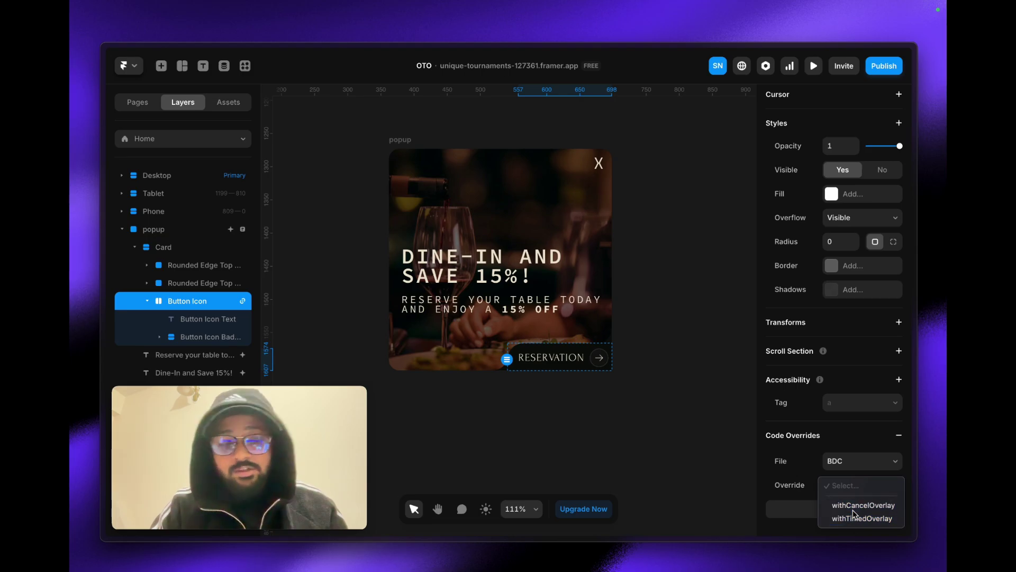
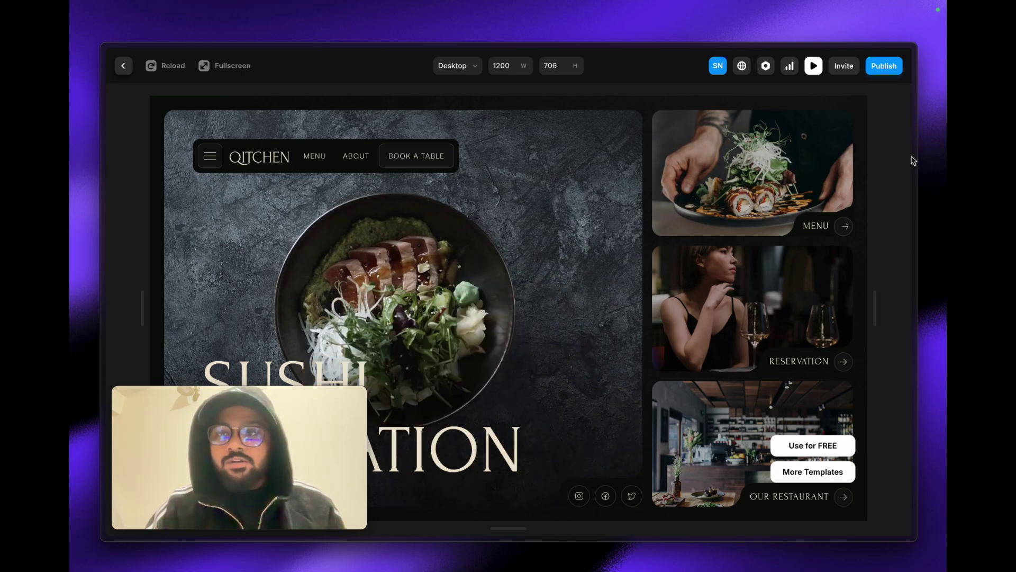
Step: Publish the latest site update and open the live site at unique-tournaments-127361.framer.app
left_click(884, 66)
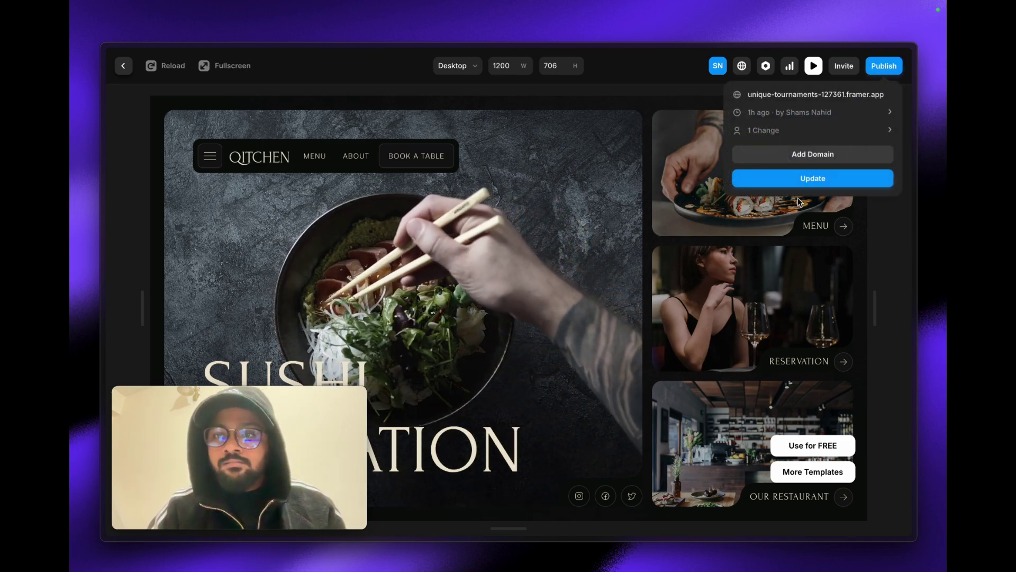
left_click(800, 179)
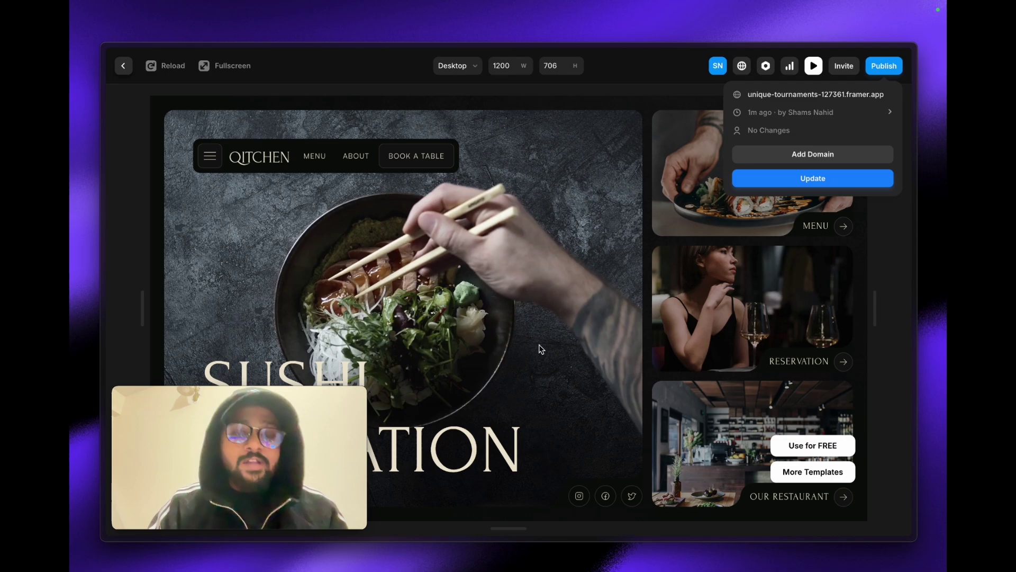
left_click(812, 103)
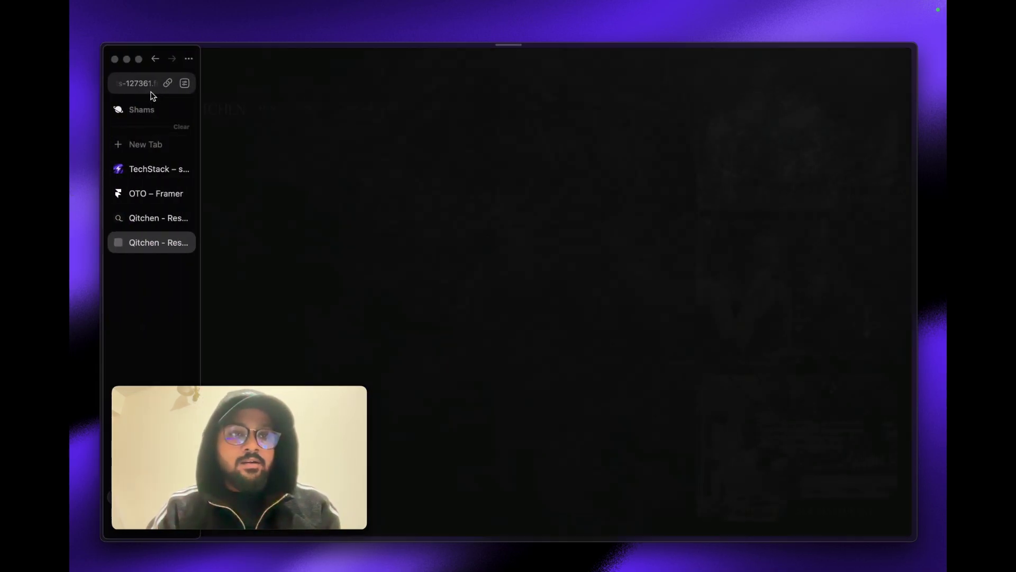
Step: Copy the live site's URL and open it in a new incognito window
left_click(148, 85)
key("super+c")
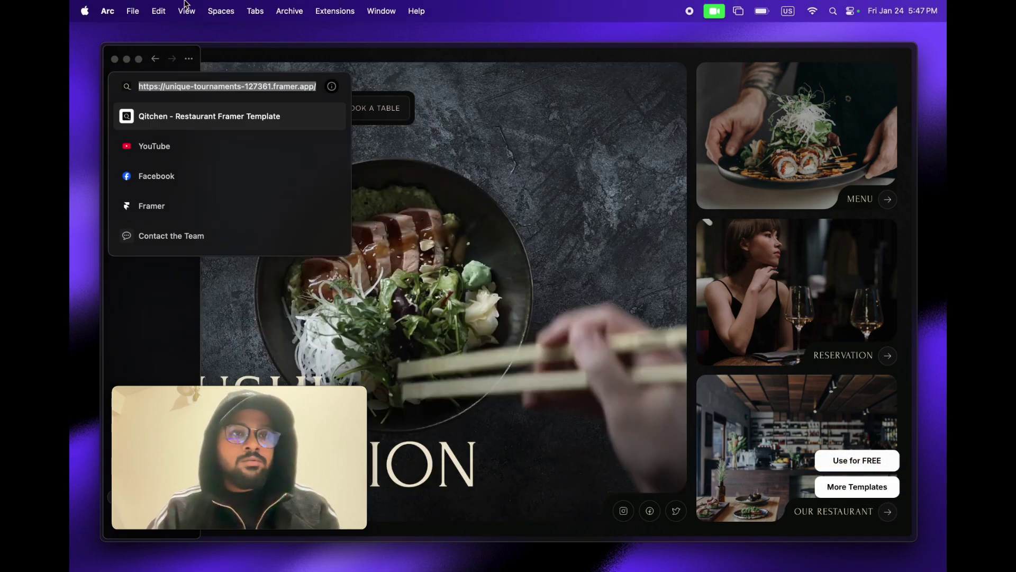
left_click(136, 12)
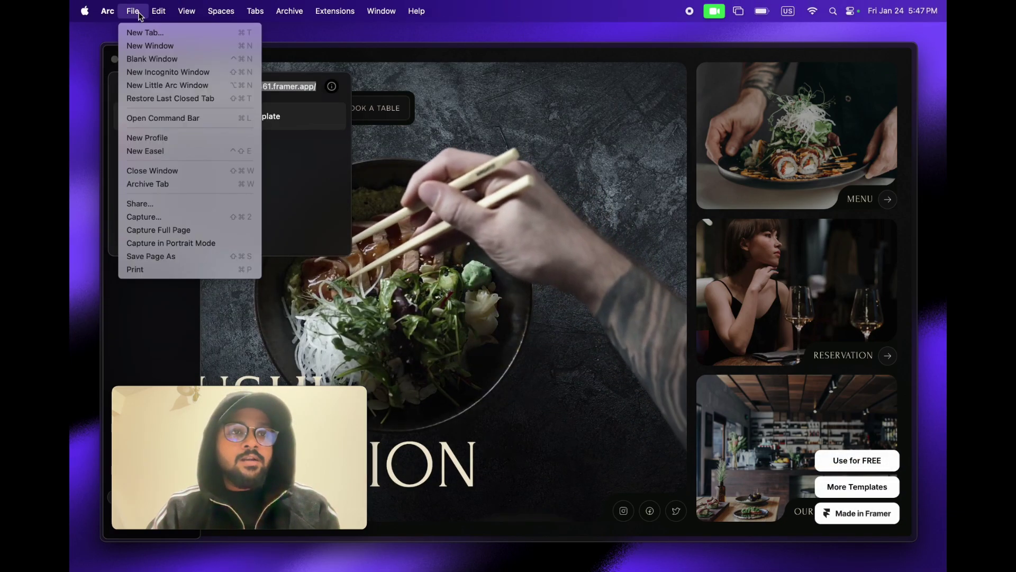
left_click(168, 73)
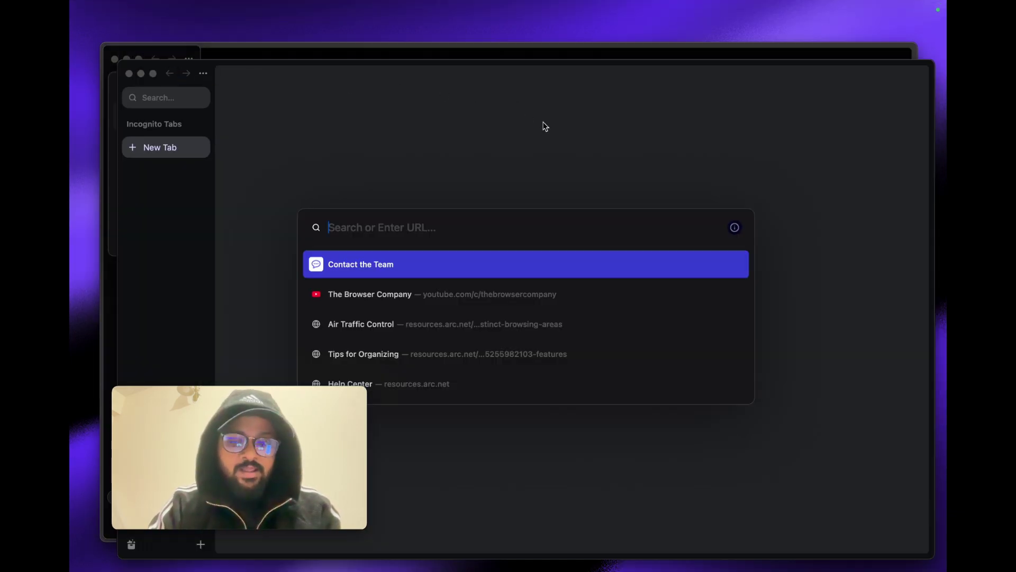
key("super+v")
key("Return")
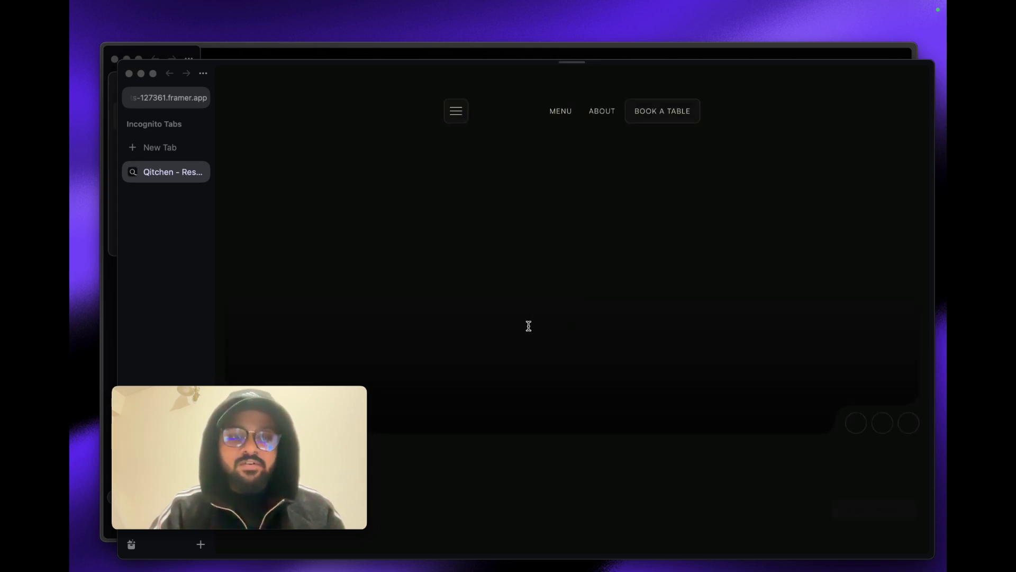
Step: Test the popup's one-time display by dismissing it with the X and reloading the page, and close the incognito window
left_click(215, 249)
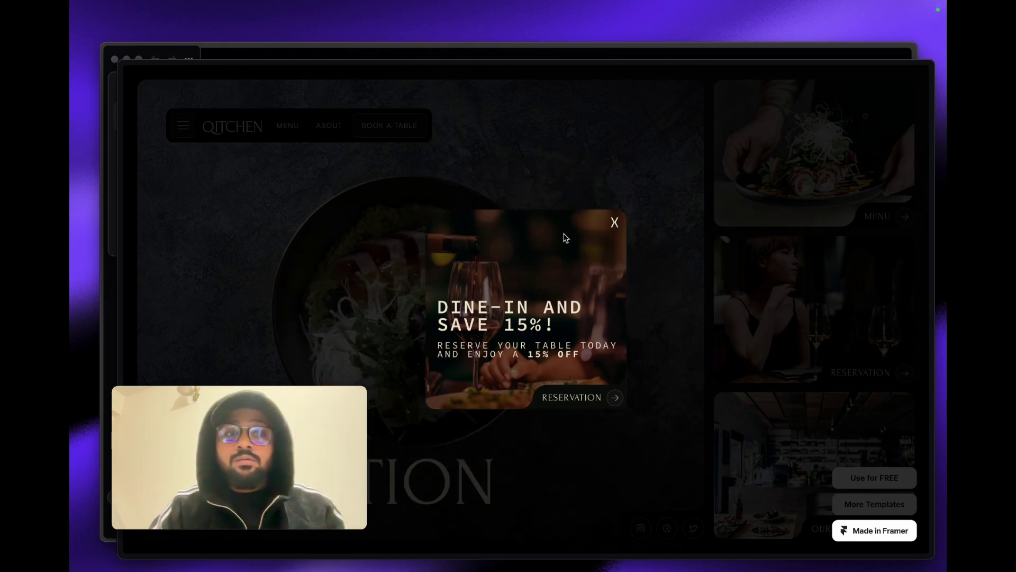
left_click(614, 222)
mouse_move(149, 60)
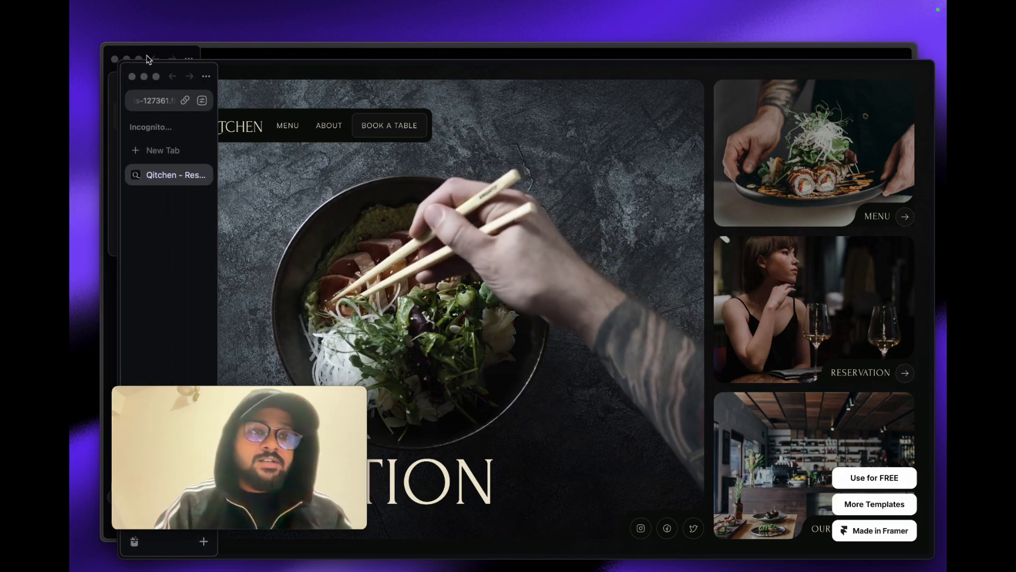
left_click(153, 101)
key("Return")
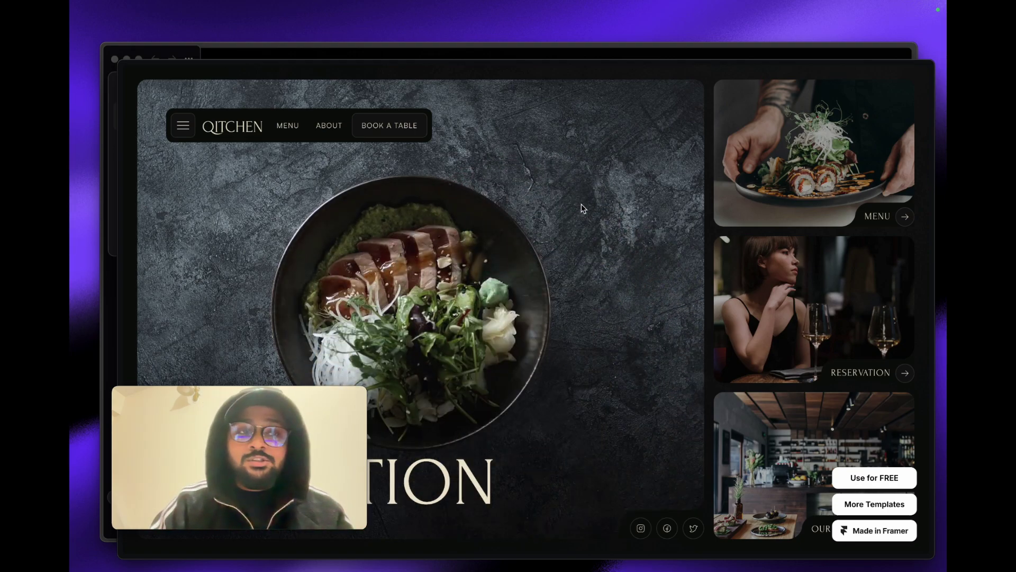
mouse_move(136, 66)
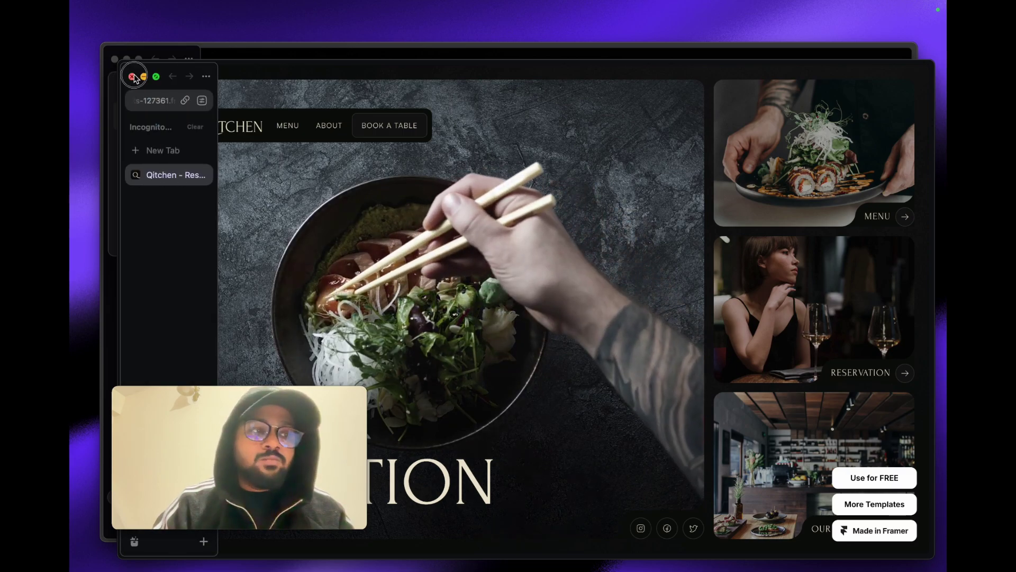
left_click(153, 101)
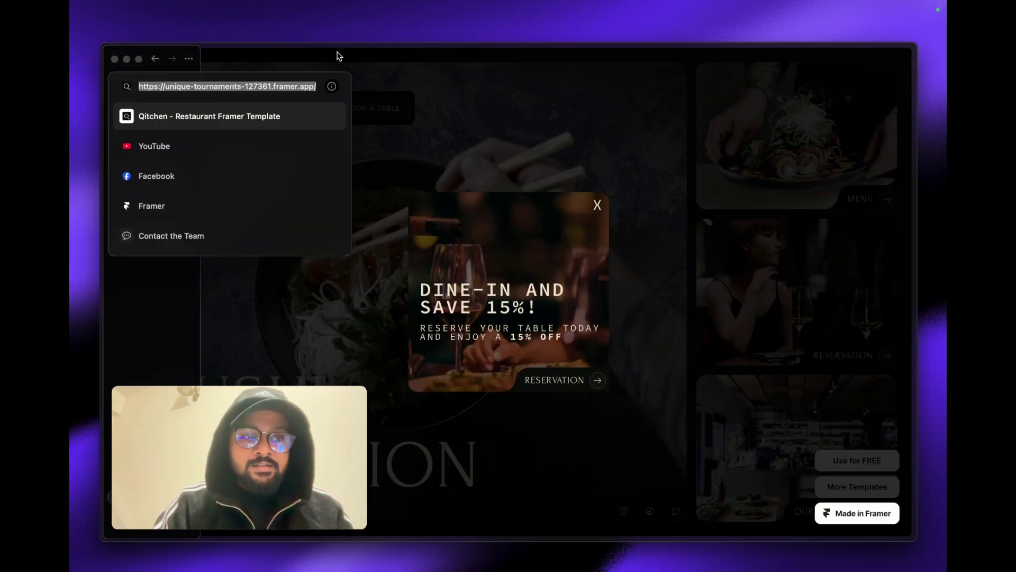
Step: Switch back to the OTO project in the Framer editor, select the popup layer on the Desktop breakpoint and collapse its nested layers
key("Escape")
mouse_move(70, 186)
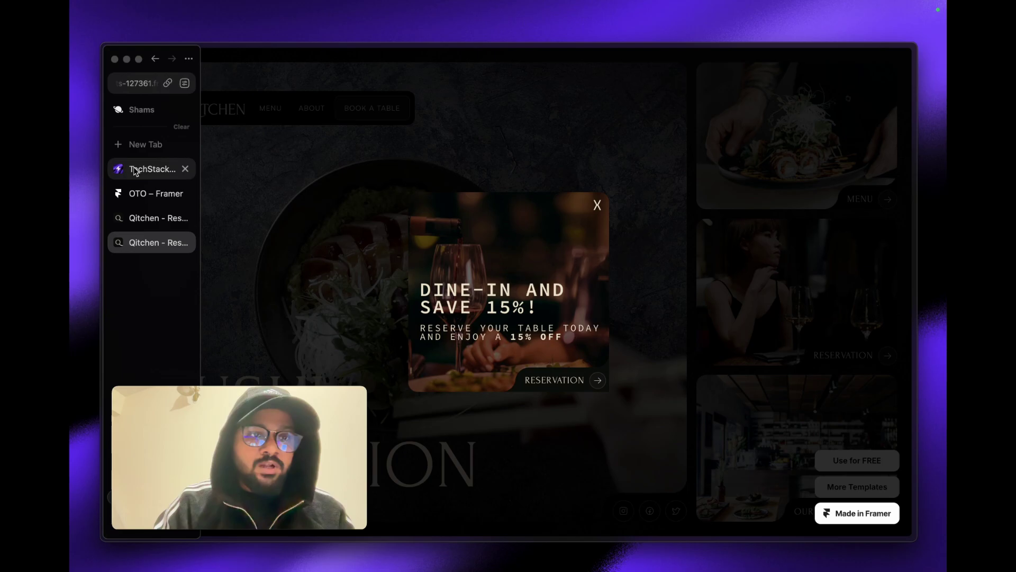
left_click(148, 193)
key("Escape")
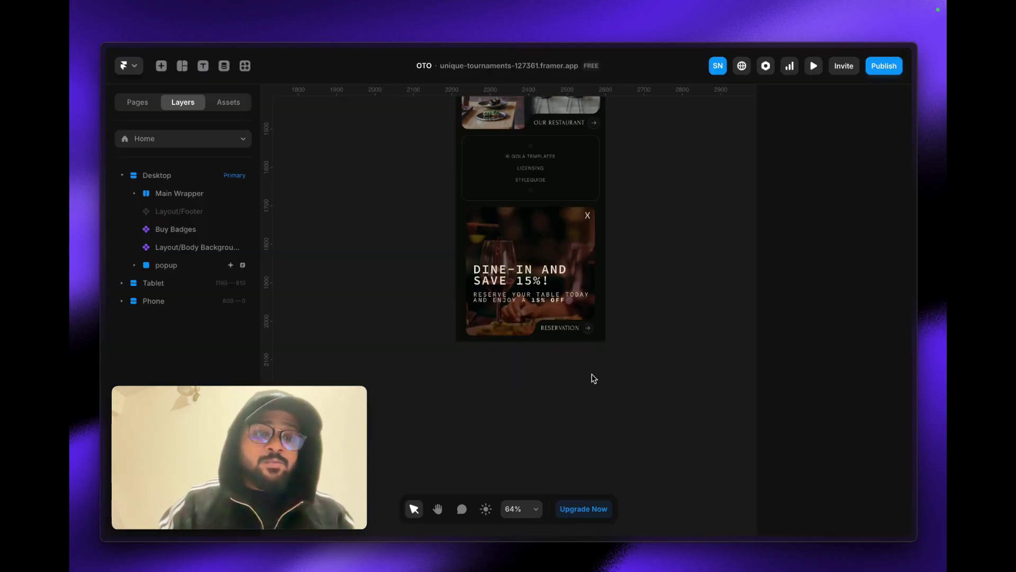
scroll(366, 311, "left", 15)
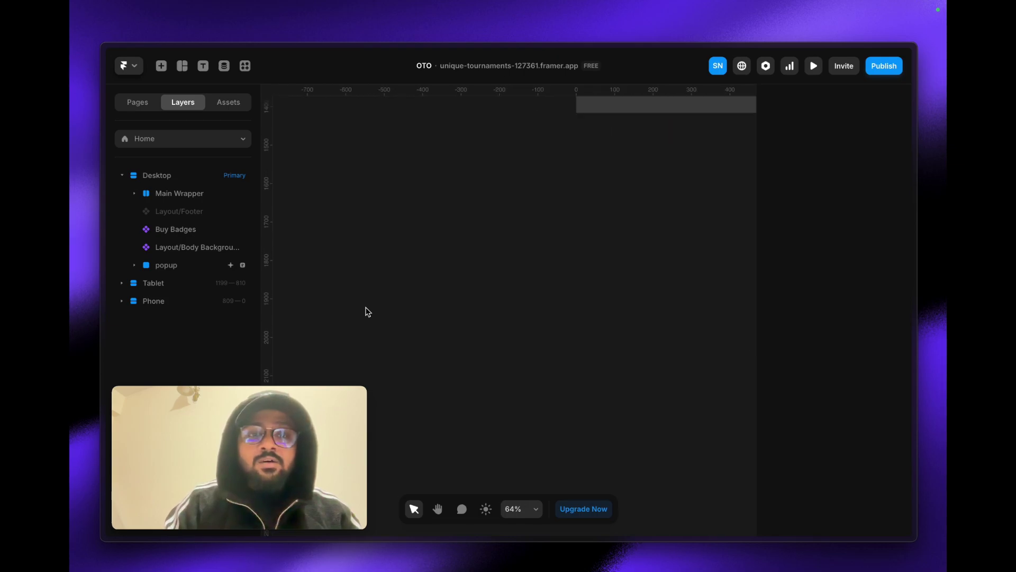
scroll(366, 311, "left", 10)
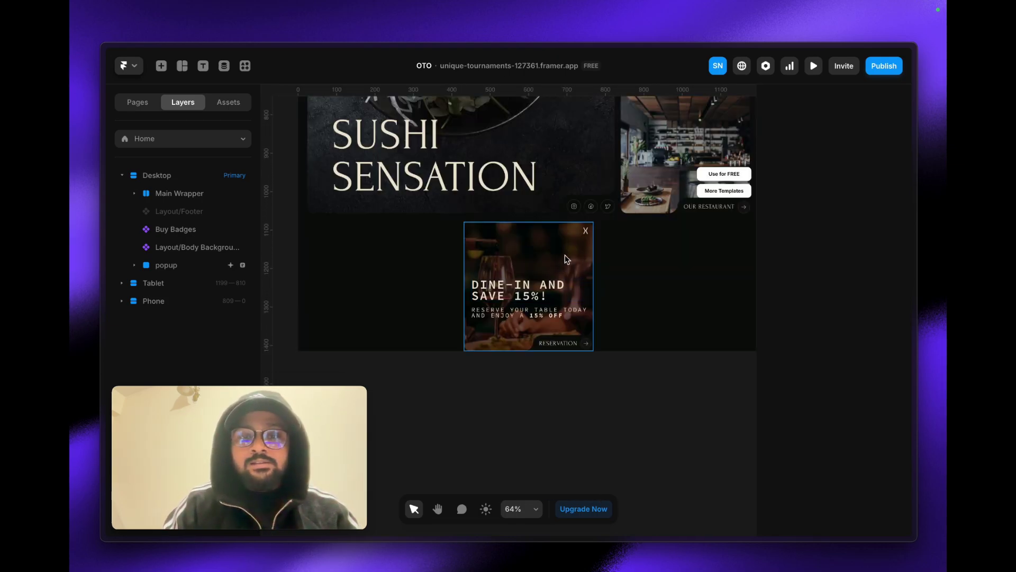
left_click(567, 256)
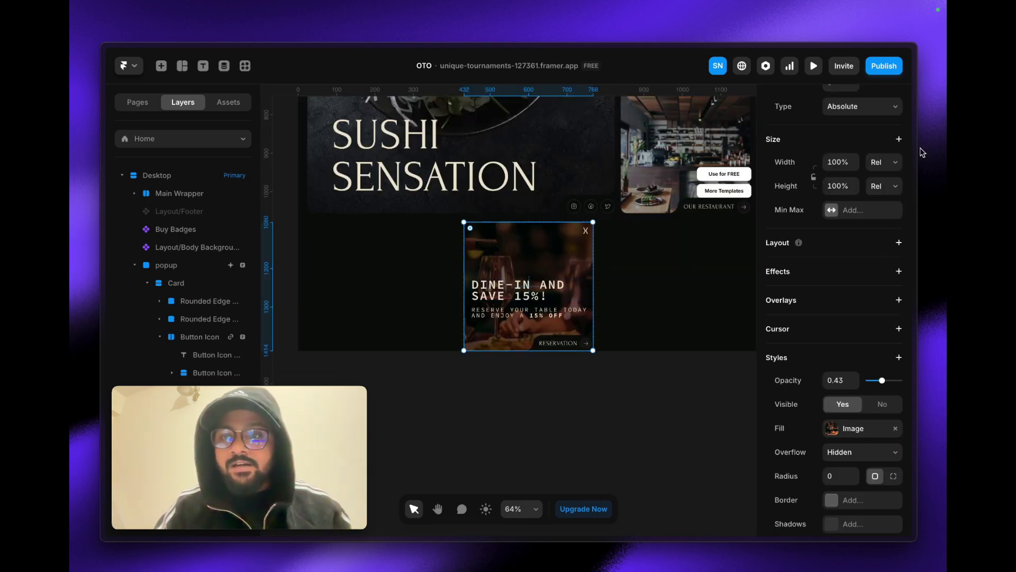
scroll(858, 147, "up", 3)
left_click(196, 266)
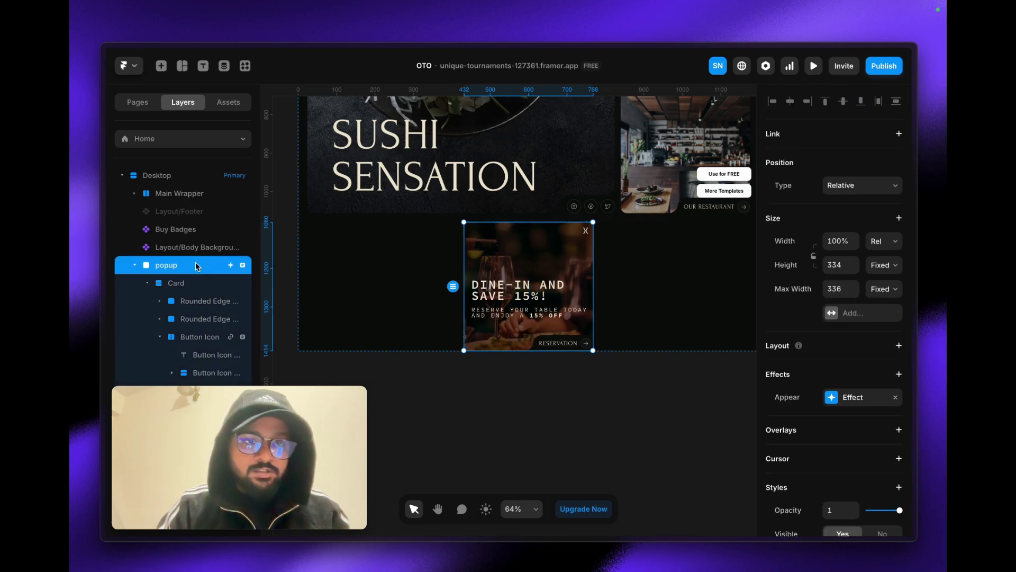
left_click(134, 266)
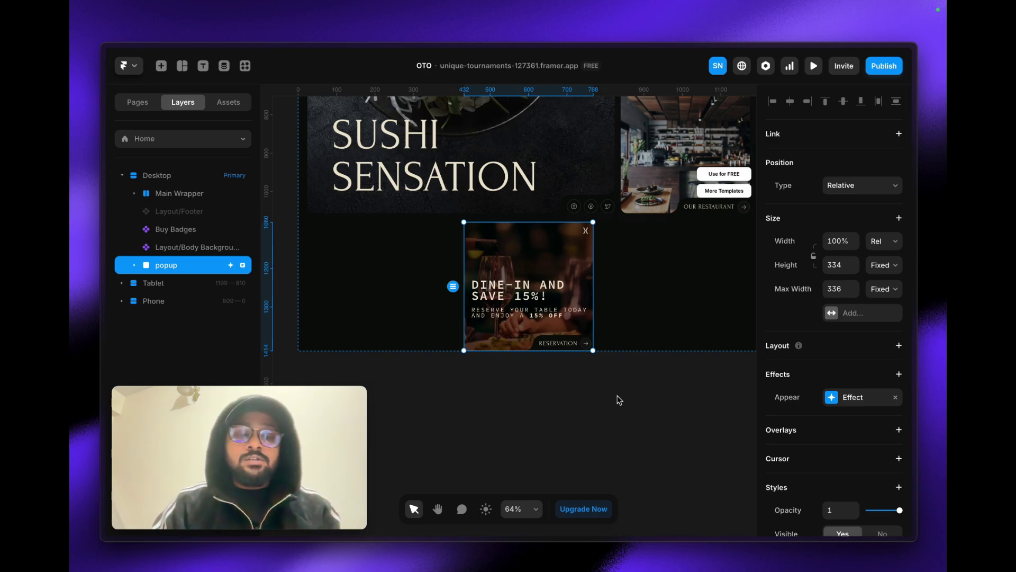
scroll(620, 400, "down", 5)
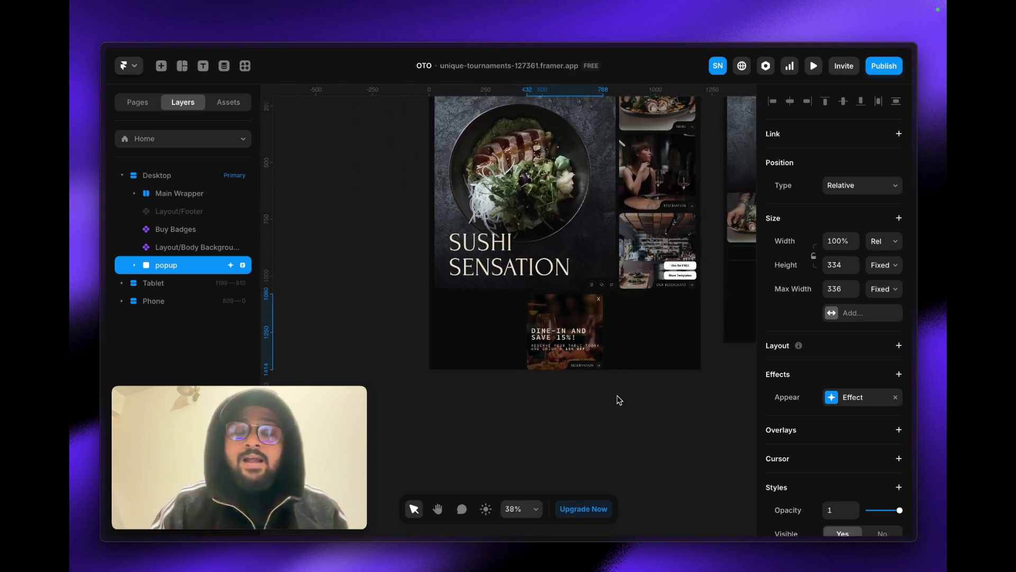